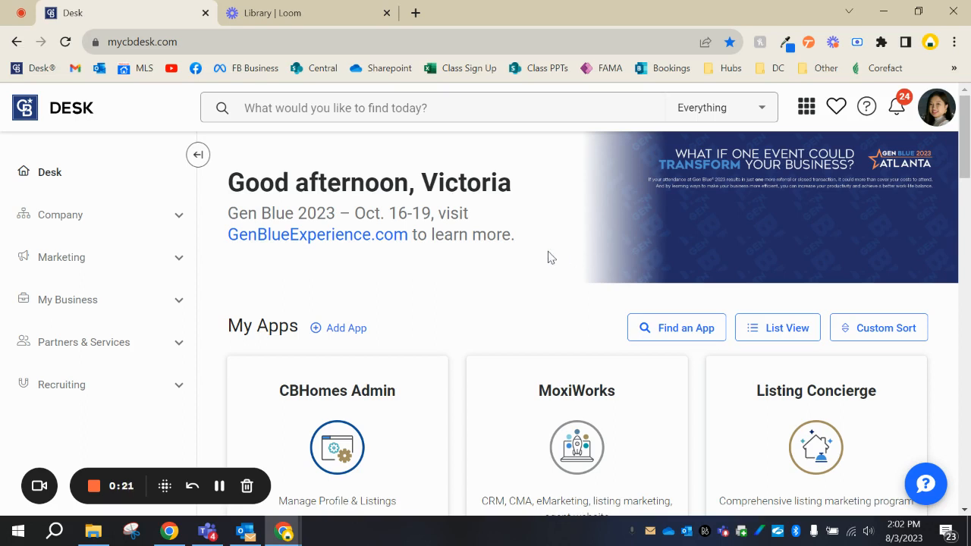
# - Launch MoxiWorks from My Apps and go to the Present section
pyautogui.scroll(-2, 553, 257)
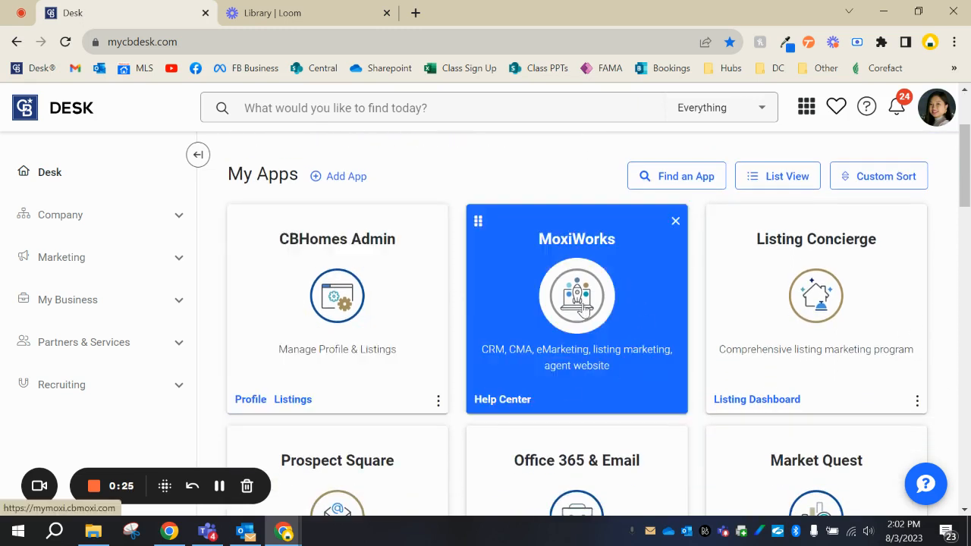
pyautogui.click(643, 188)
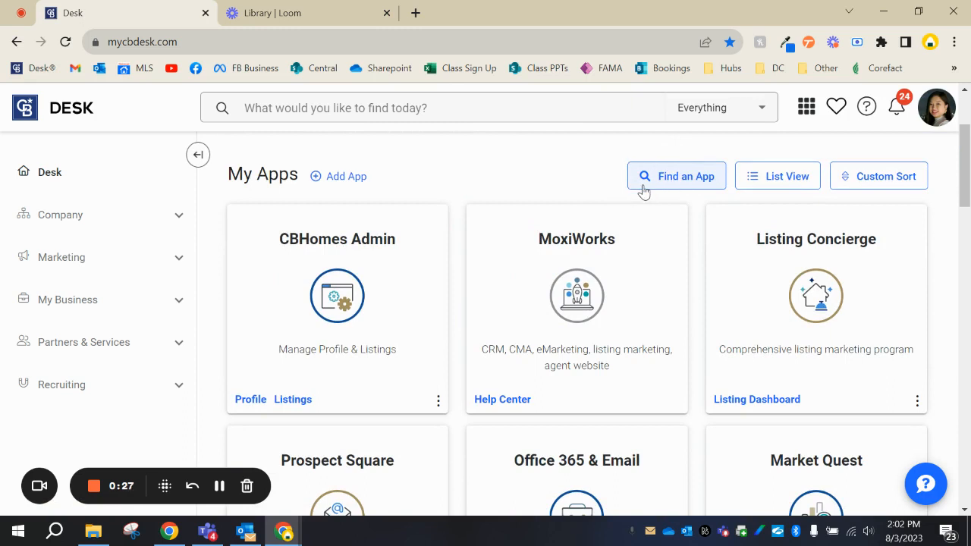
pyautogui.click(580, 292)
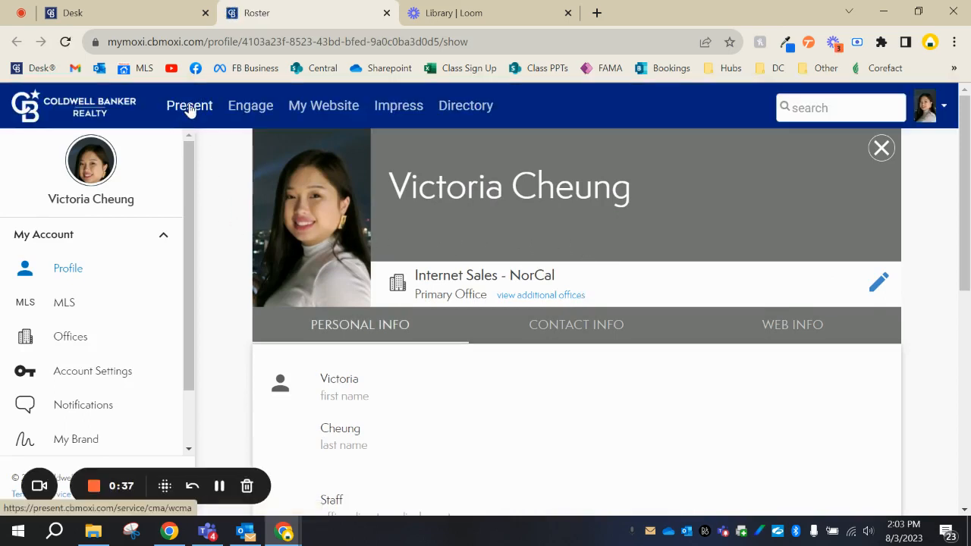
pyautogui.click(189, 107)
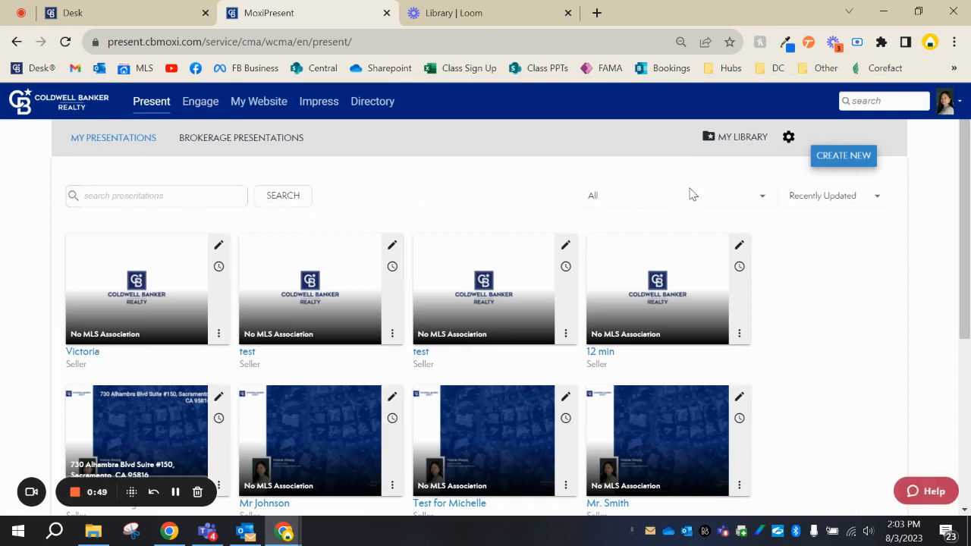
# - Start a new presentation of the Seller type and proceed to choosing a template
pyautogui.click(841, 163)
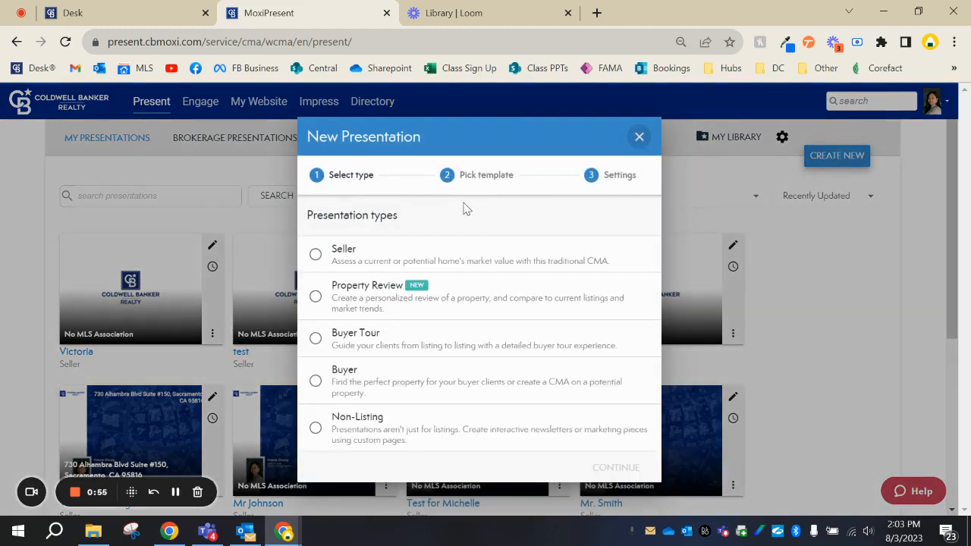
pyautogui.click(315, 254)
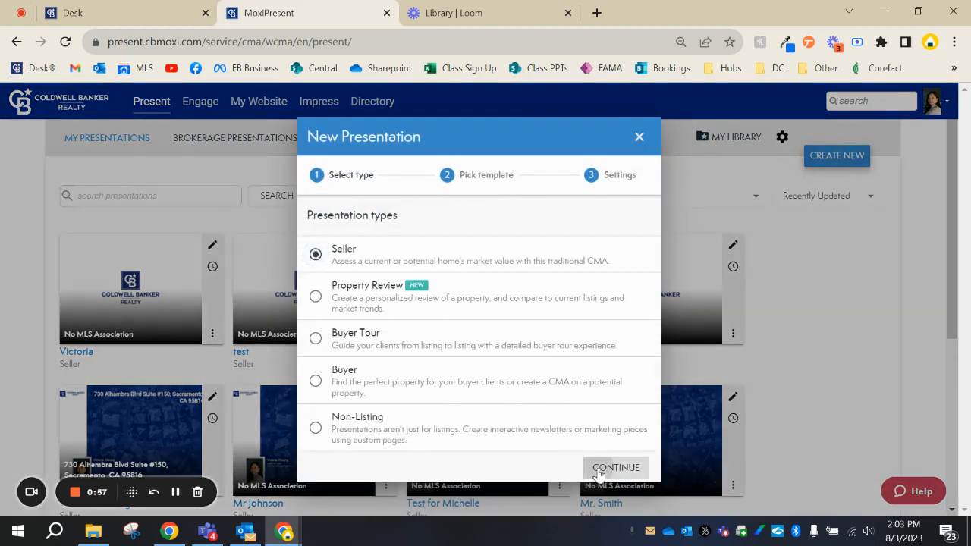
pyautogui.click(599, 471)
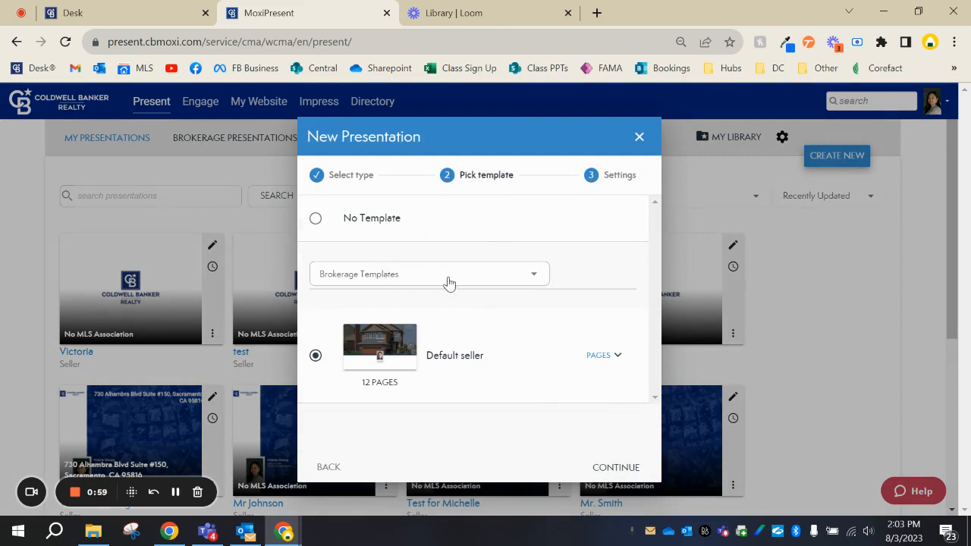
# - Choose the "NORCAL | 12 Minute Listing Presentation" template from the Coldwell Banker (parent company) Templates and continue to the settings
pyautogui.click(533, 278)
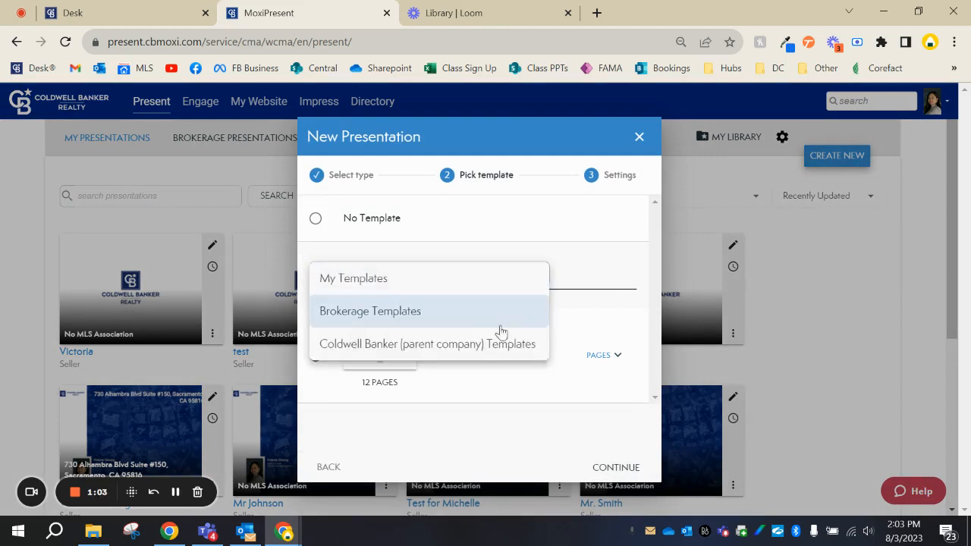
pyautogui.click(495, 347)
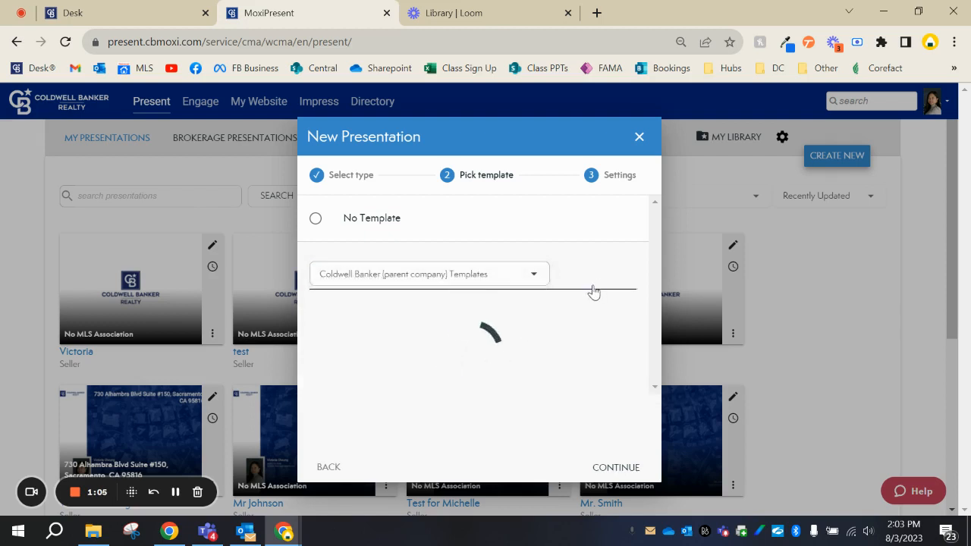
pyautogui.scroll(-2, 550, 325)
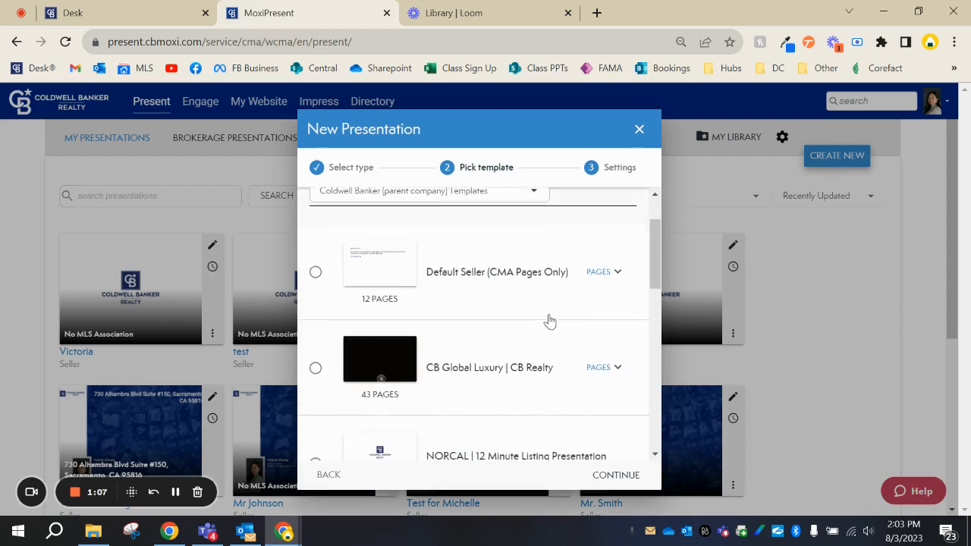
pyautogui.scroll(-1, 550, 325)
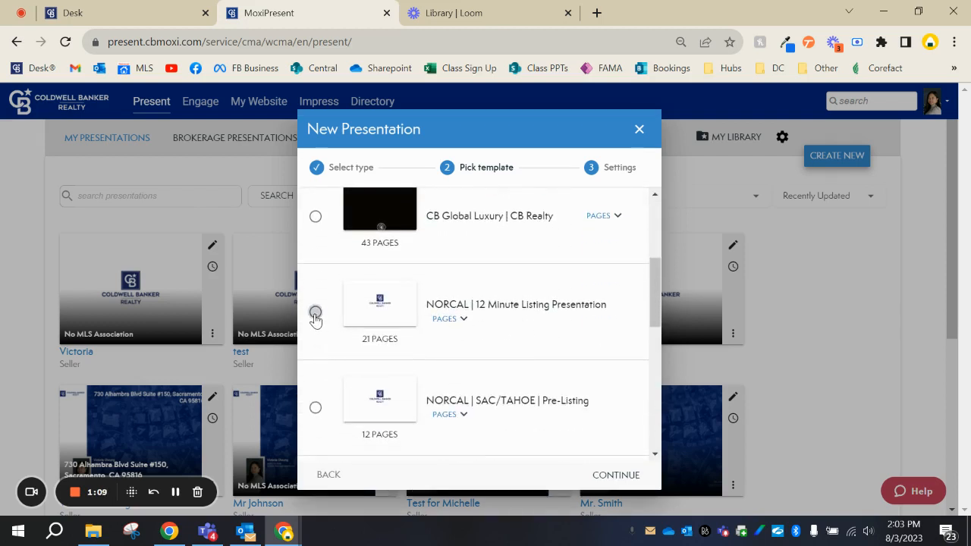
pyautogui.click(315, 312)
pyautogui.click(616, 475)
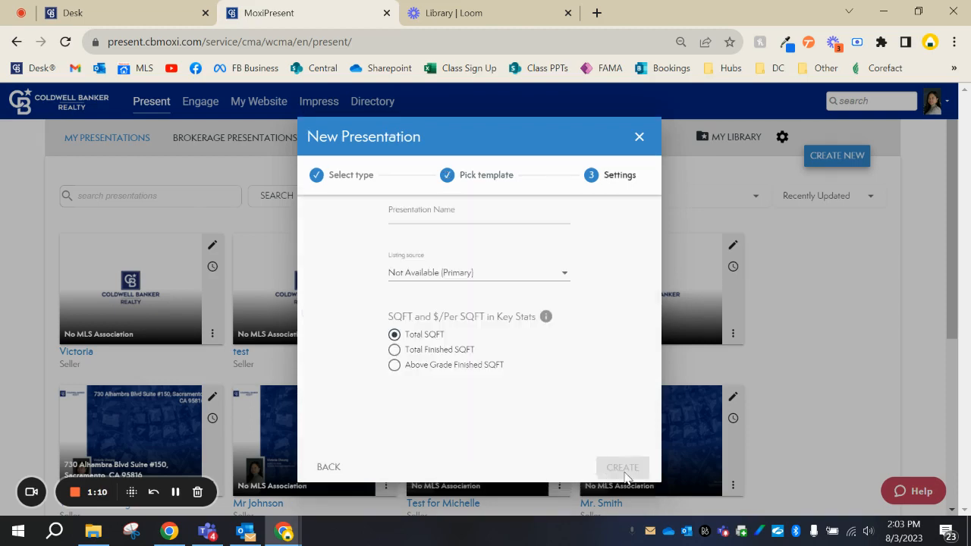
# - Name the presentation "demo" and create it
pyautogui.click(502, 214)
pyautogui.write('demo')
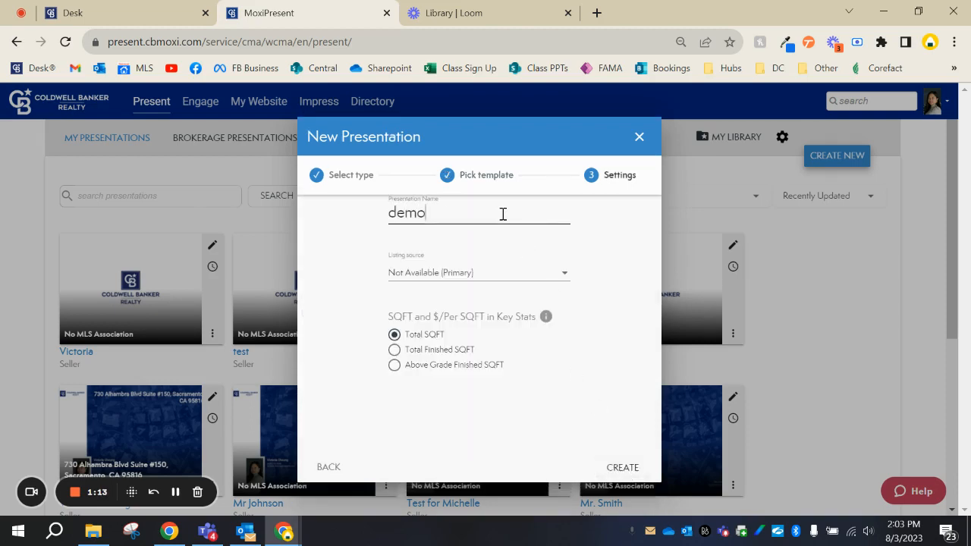
pyautogui.click(619, 467)
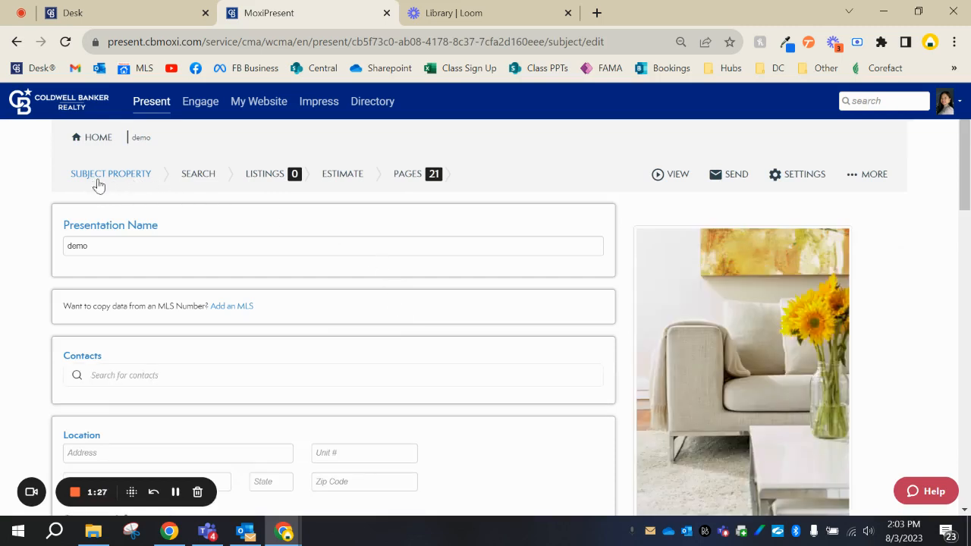
# - Open the presentation's pages and show them in Print View with portrait orientation
pyautogui.click(410, 176)
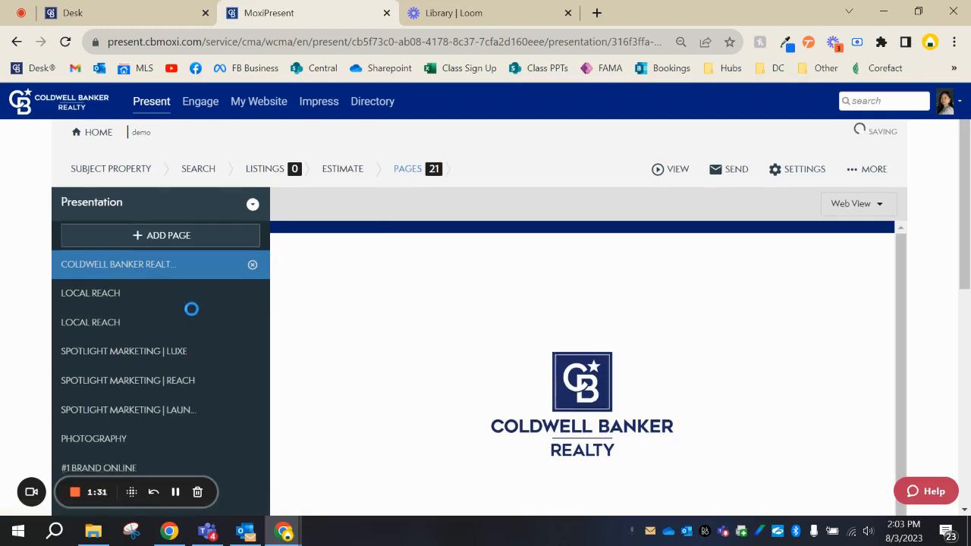
pyautogui.scroll(-5, 190, 311)
pyautogui.scroll(5, 192, 325)
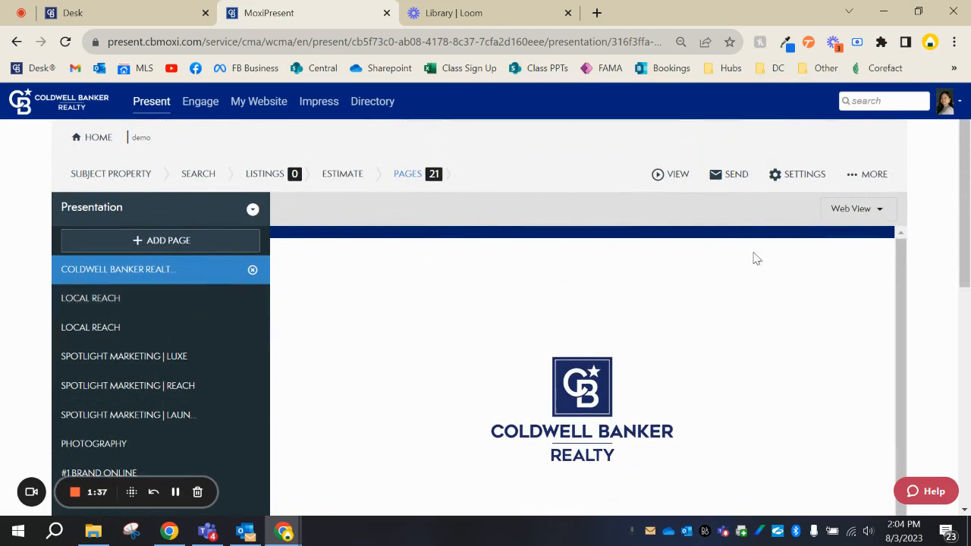
pyautogui.click(840, 210)
pyautogui.click(836, 254)
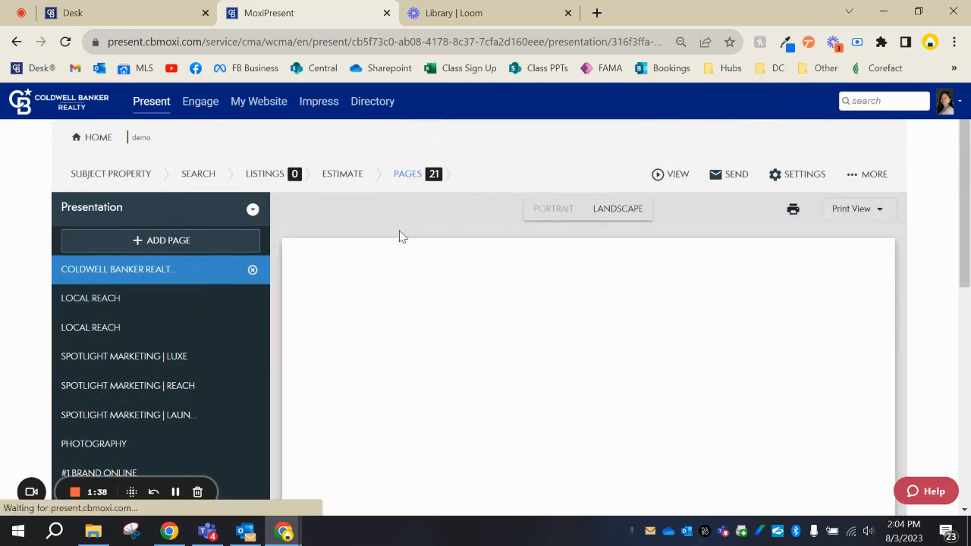
pyautogui.click(561, 210)
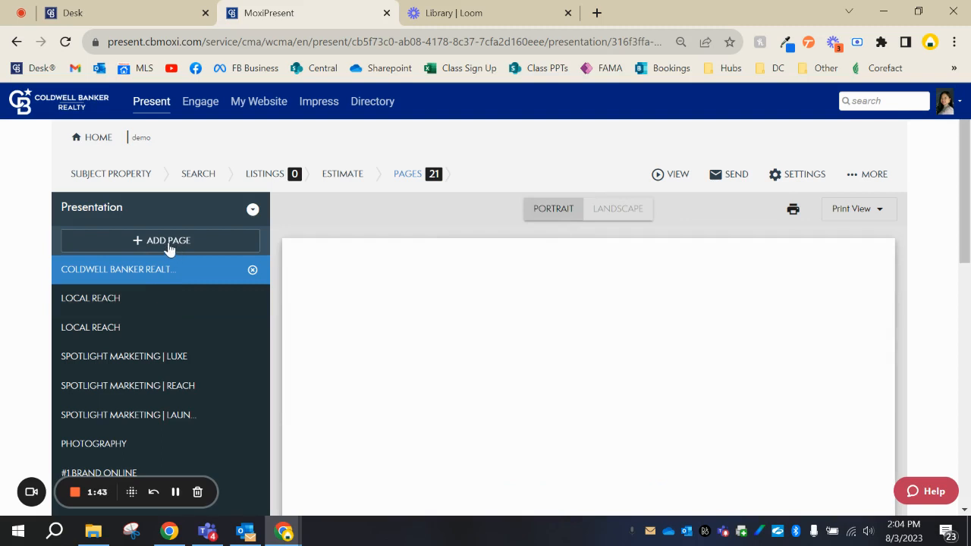
# - Build a new custom page in the Print - Portrait version, using the layout with a header, two columns and two smaller boxes beneath
pyautogui.click(170, 245)
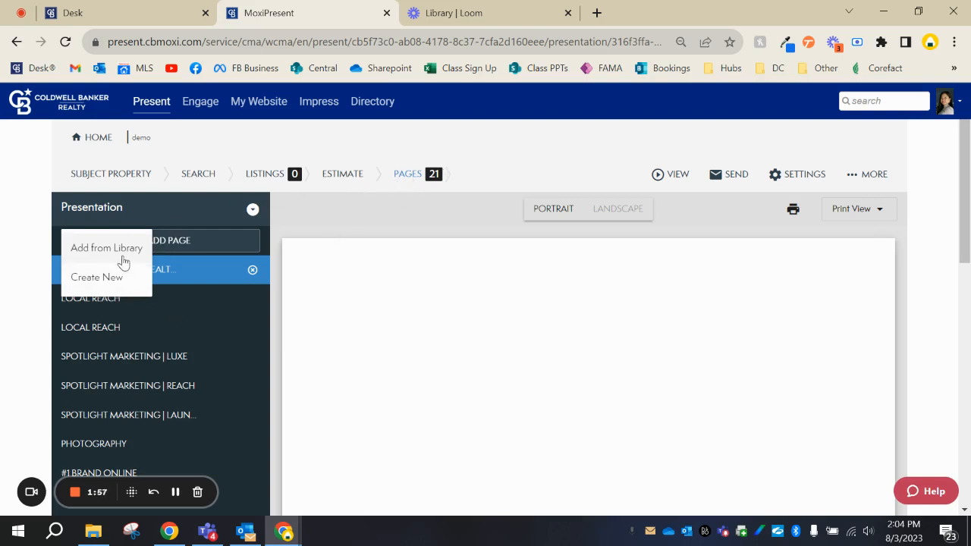
pyautogui.click(99, 283)
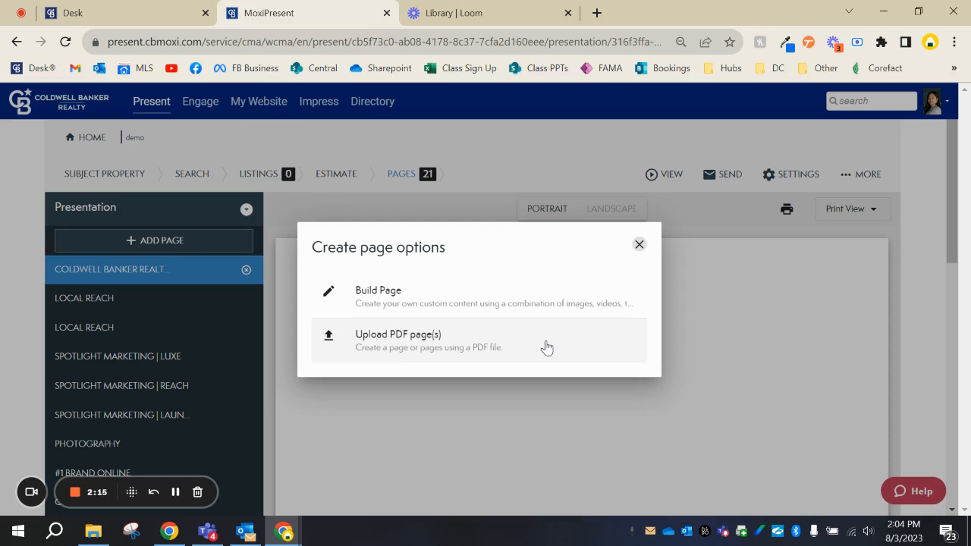
pyautogui.click(459, 302)
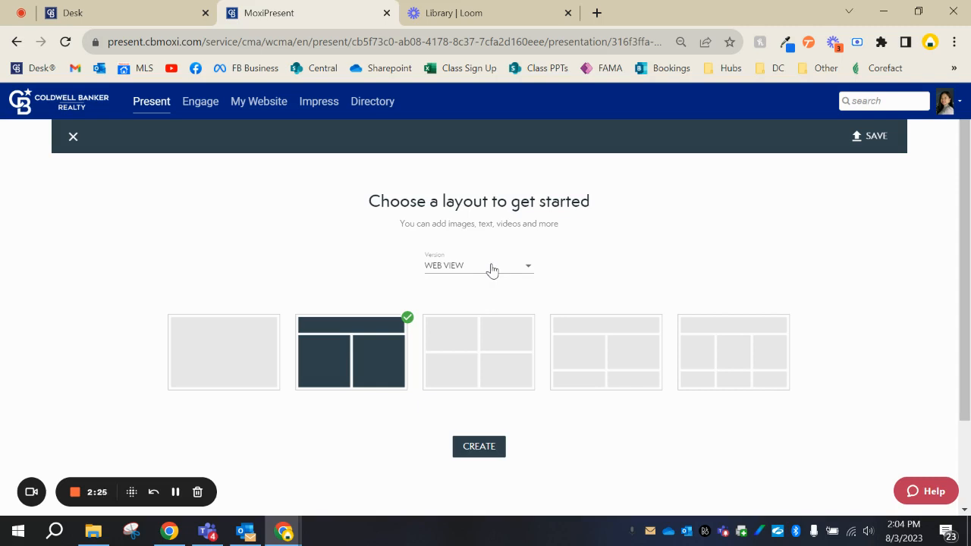
pyautogui.click(492, 271)
pyautogui.click(468, 304)
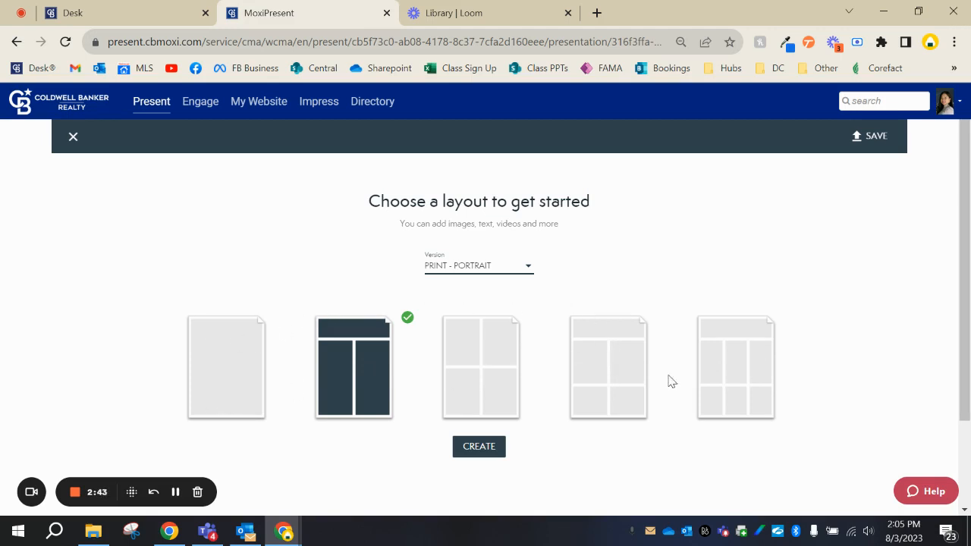
pyautogui.click(621, 368)
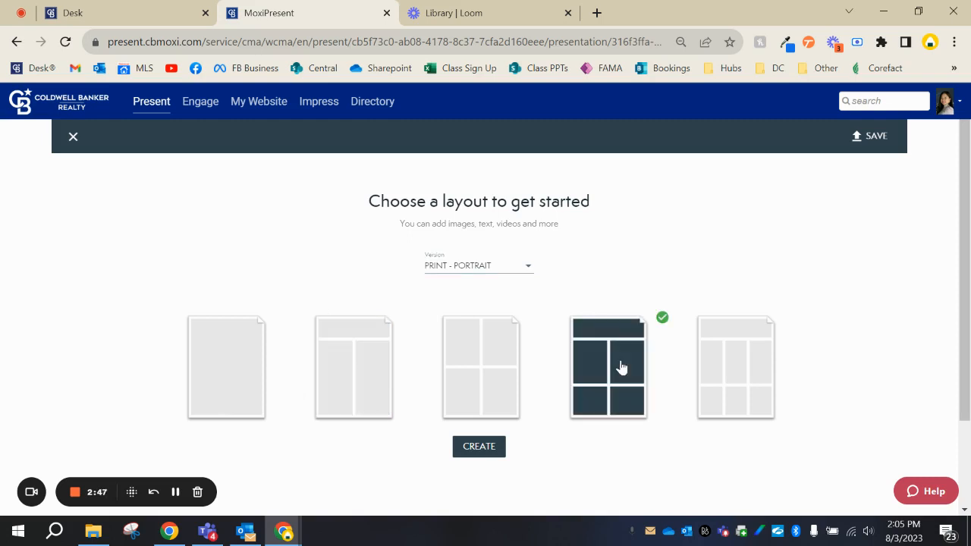
pyautogui.click(456, 454)
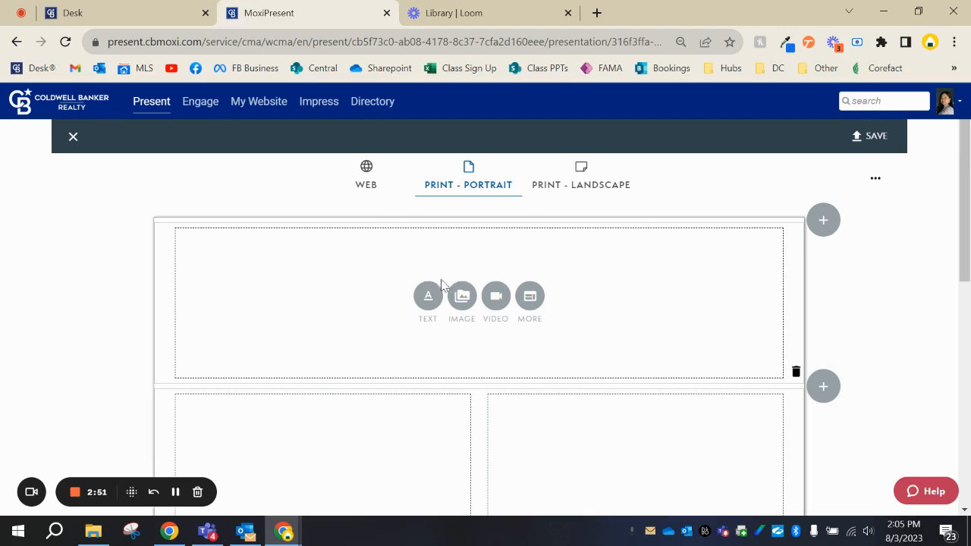
# - Add a text block to the page's header section and enter "Testimonials" as the heading
pyautogui.scroll(-5, 435, 281)
pyautogui.scroll(5, 451, 303)
pyautogui.click(430, 298)
pyautogui.click(386, 237)
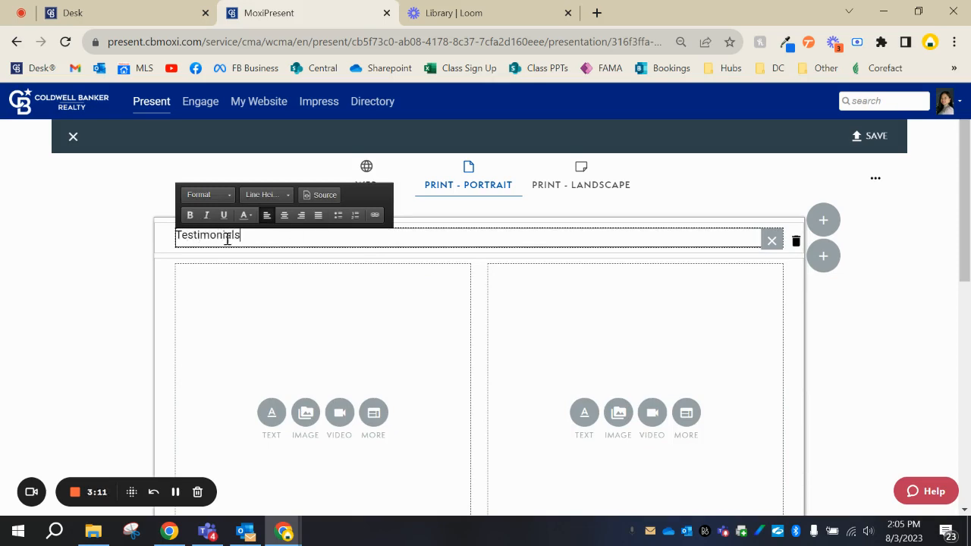
# - Format the "Testimonials" heading as XL Text and colour it blue
pyautogui.moveTo(241, 235); pyautogui.dragTo(174, 236)
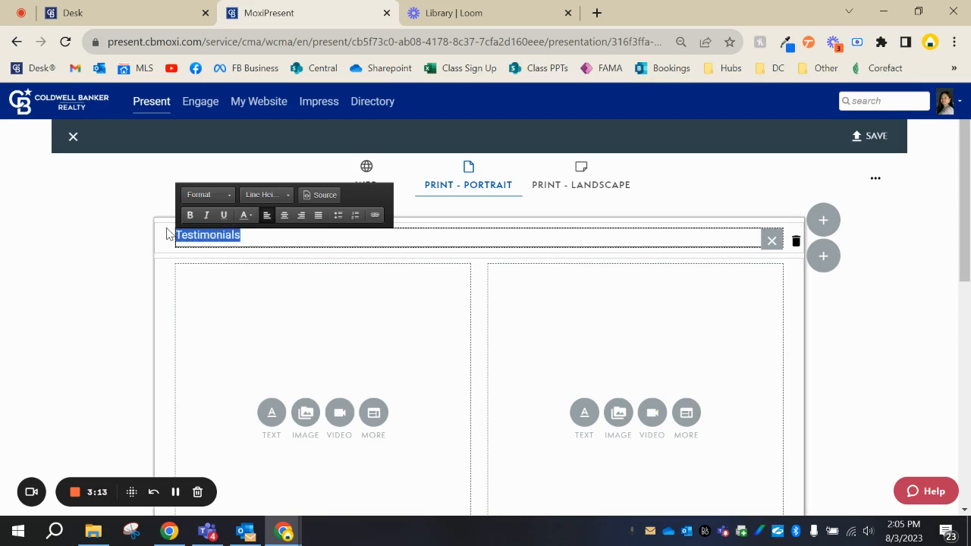
pyautogui.click(230, 196)
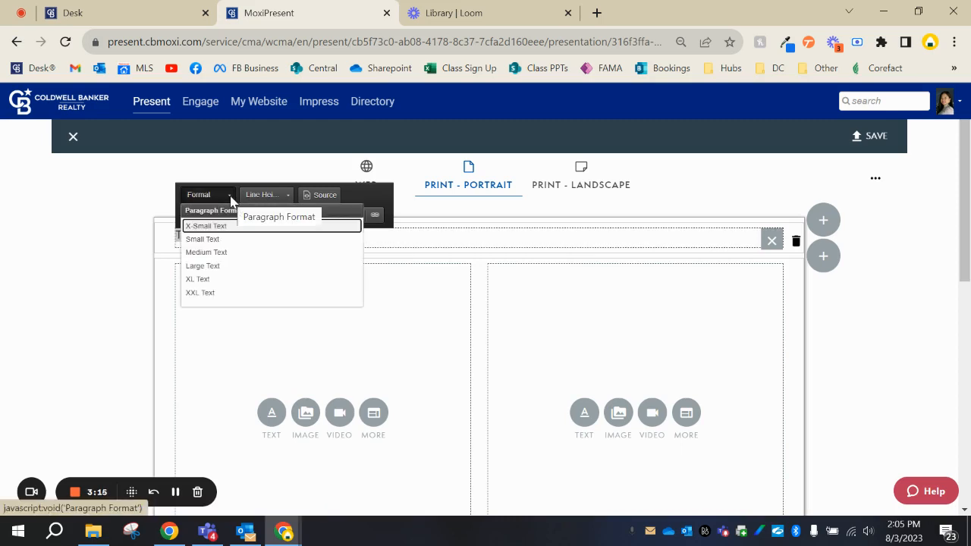
pyautogui.click(216, 279)
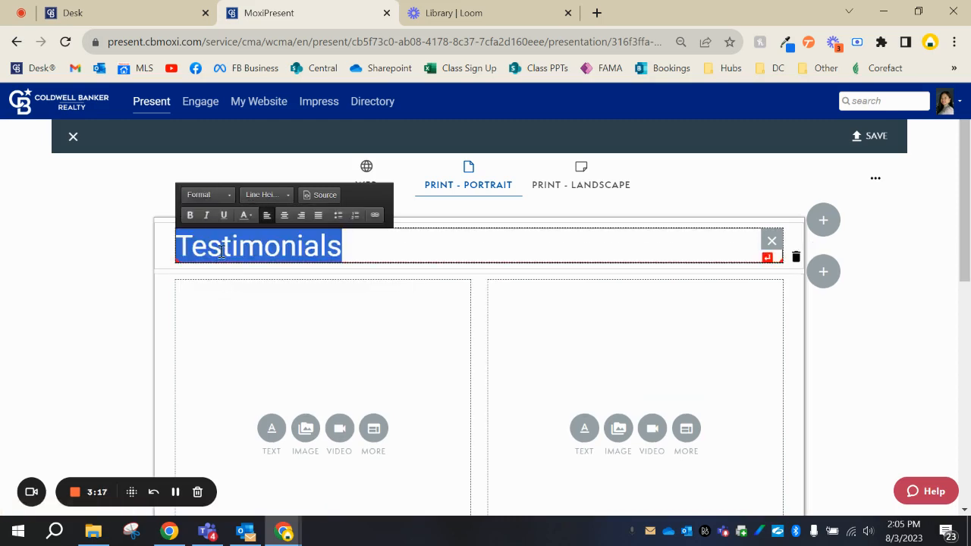
pyautogui.click(249, 217)
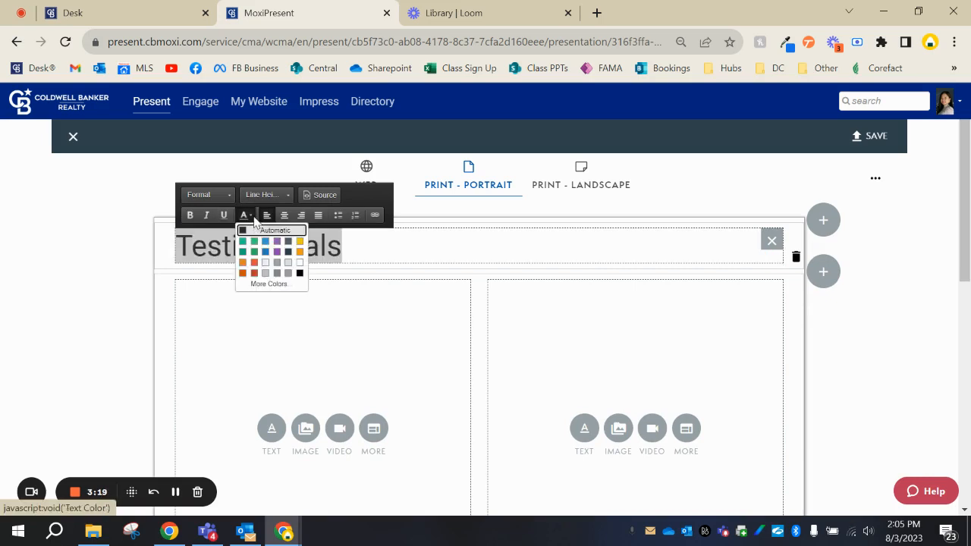
pyautogui.click(264, 259)
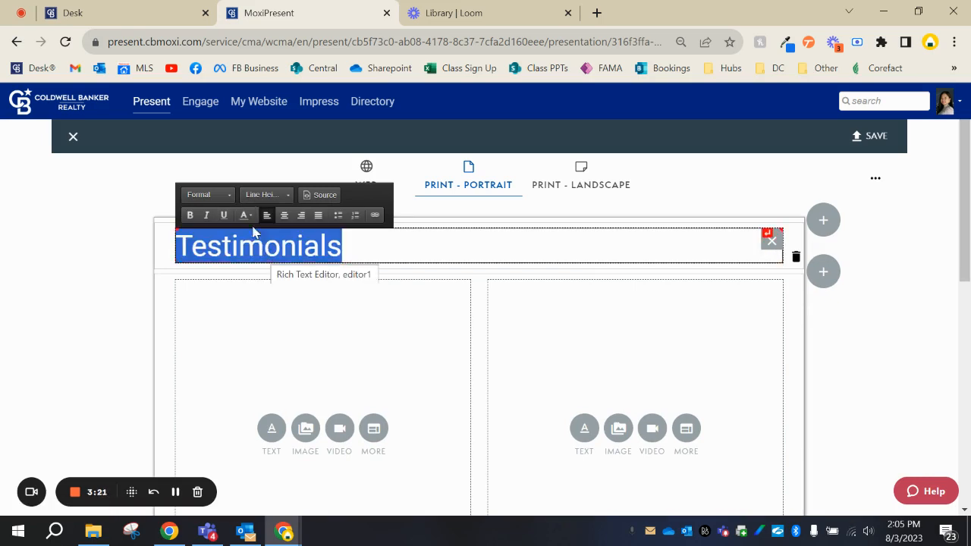
pyautogui.click(356, 244)
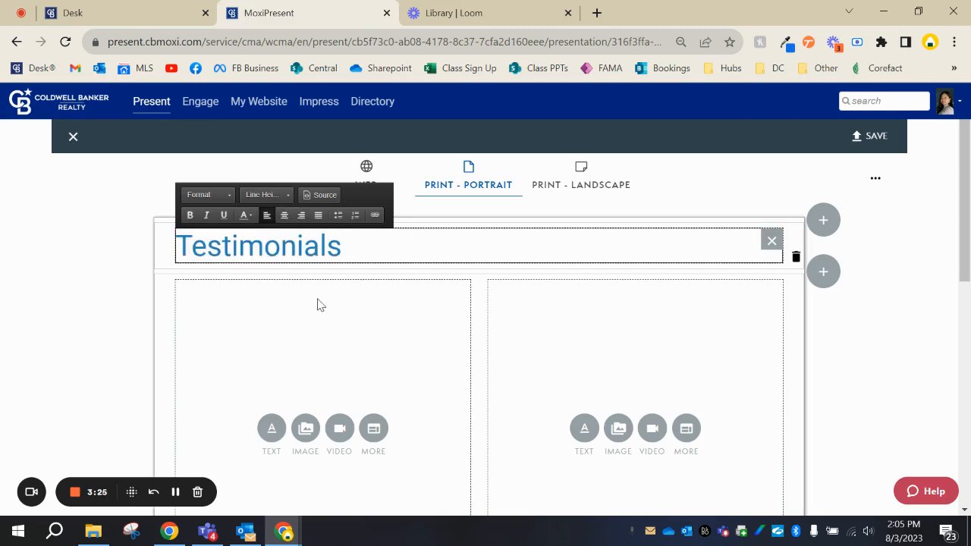
pyautogui.click(104, 271)
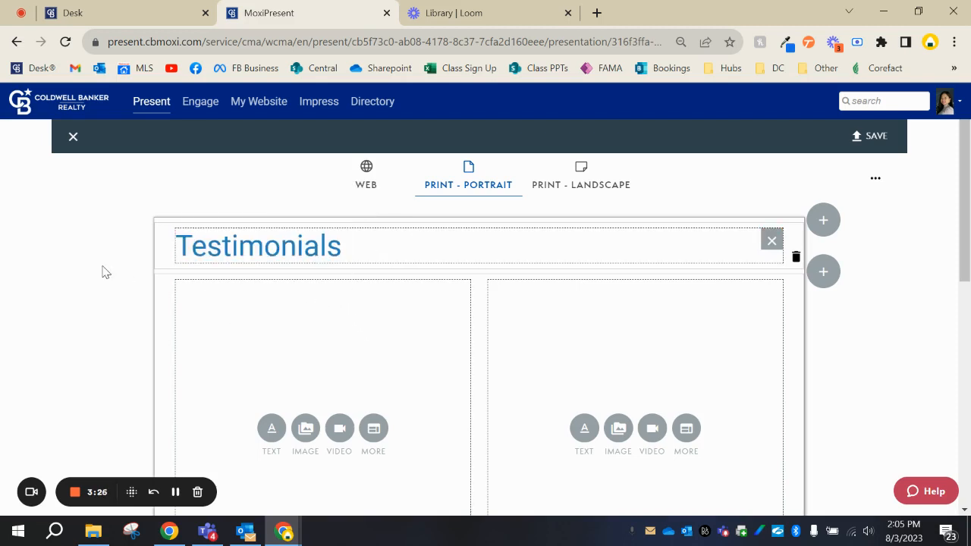
# - Add a text block to the upper-left box with a quote calling the agent amazing, signed with the client couple's first names
pyautogui.scroll(-1, 509, 271)
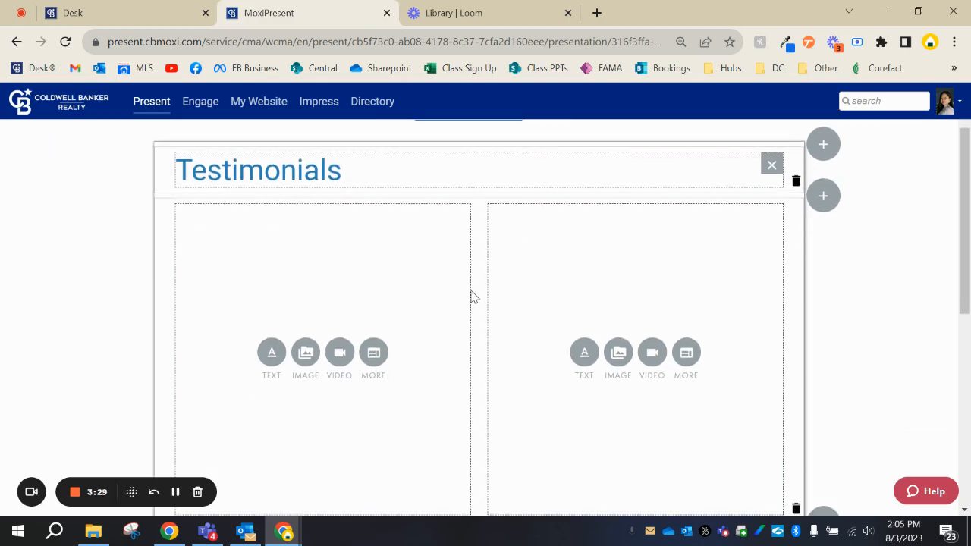
pyautogui.scroll(-1, 455, 286)
pyautogui.scroll(1, 473, 284)
pyautogui.click(280, 356)
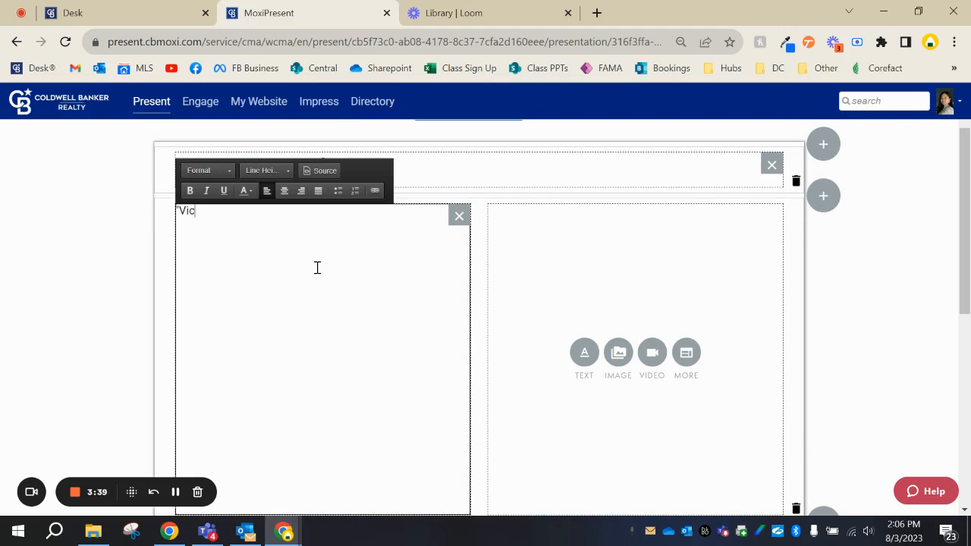
pyautogui.write('"Victoria was ama')
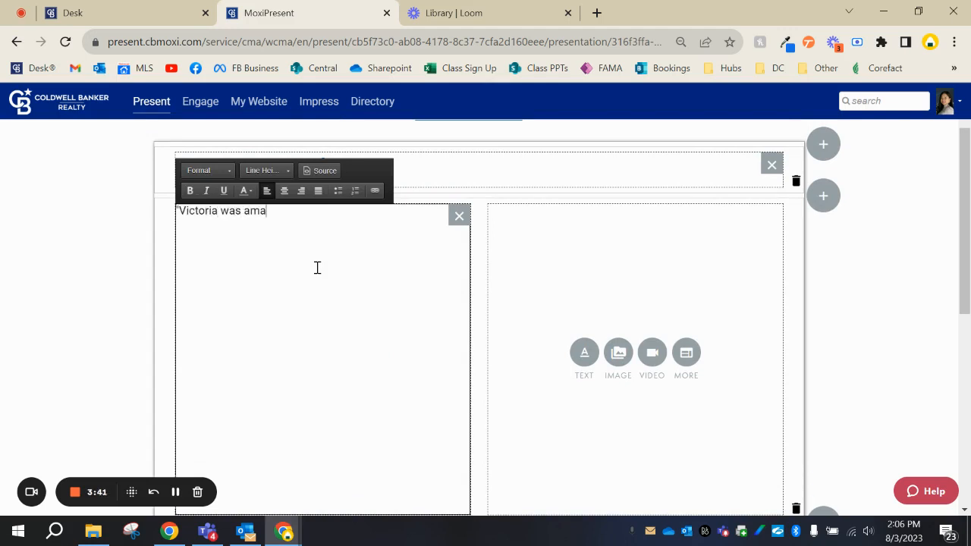
pyautogui.write('zing')
pyautogui.write(' SH')
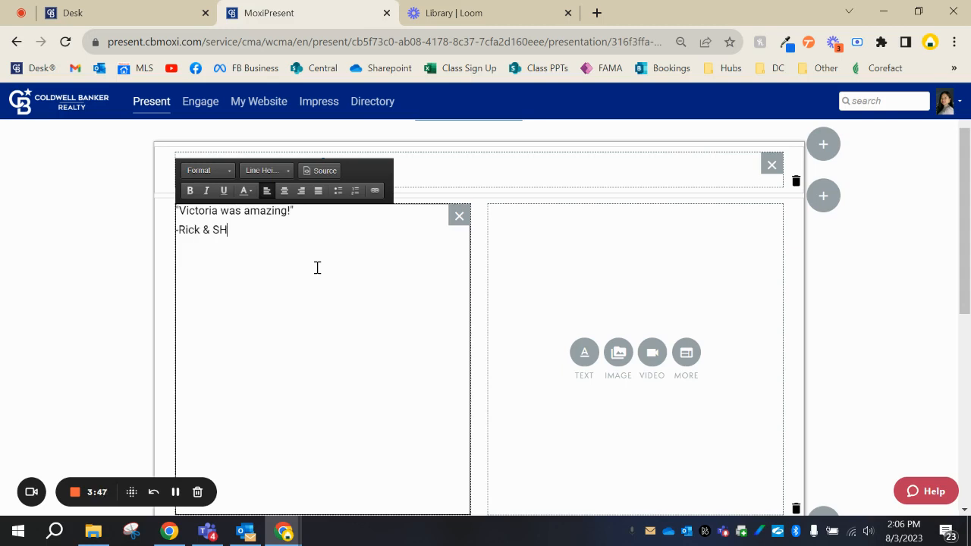
pyautogui.write('herry')
# - Upload the couple's photo SDP05963a_50_1_20.jpg from Downloads and add it to the empty box beside the first testimonial
pyautogui.click(619, 352)
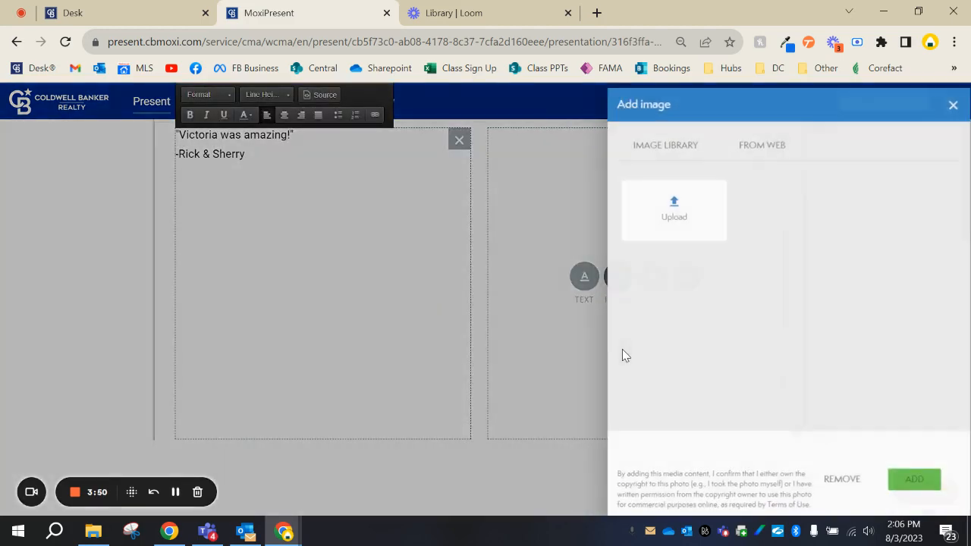
pyautogui.click(688, 206)
pyautogui.scroll(-2, 282, 189)
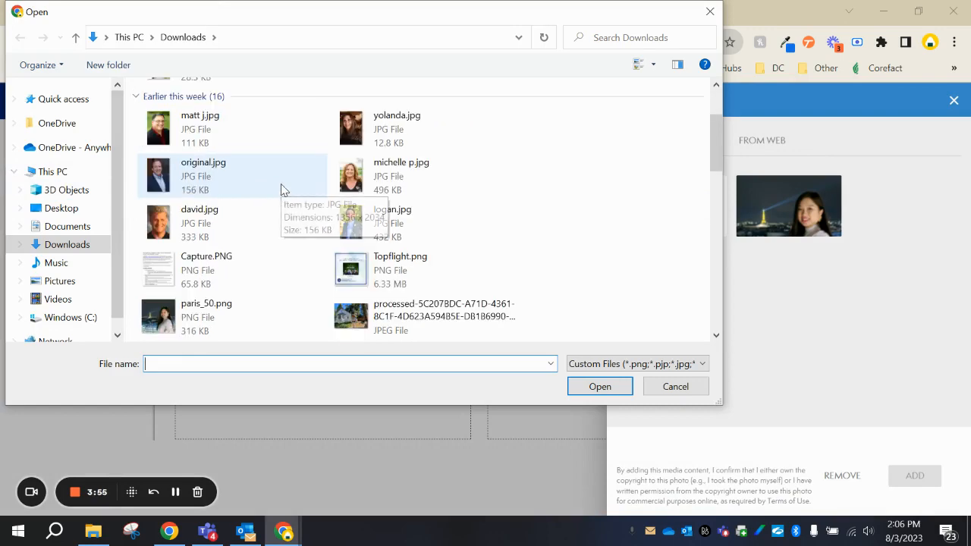
pyautogui.scroll(-4, 282, 190)
pyautogui.click(379, 155)
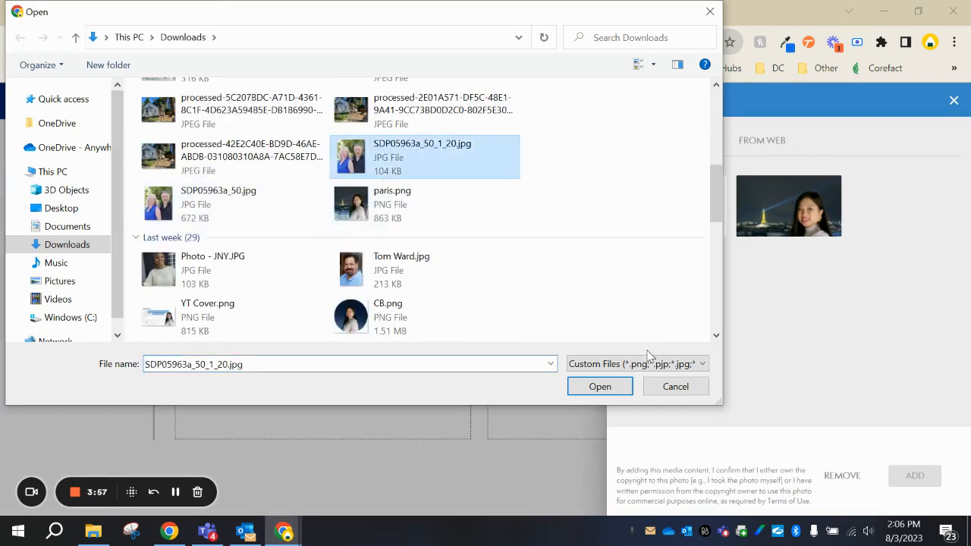
pyautogui.click(629, 389)
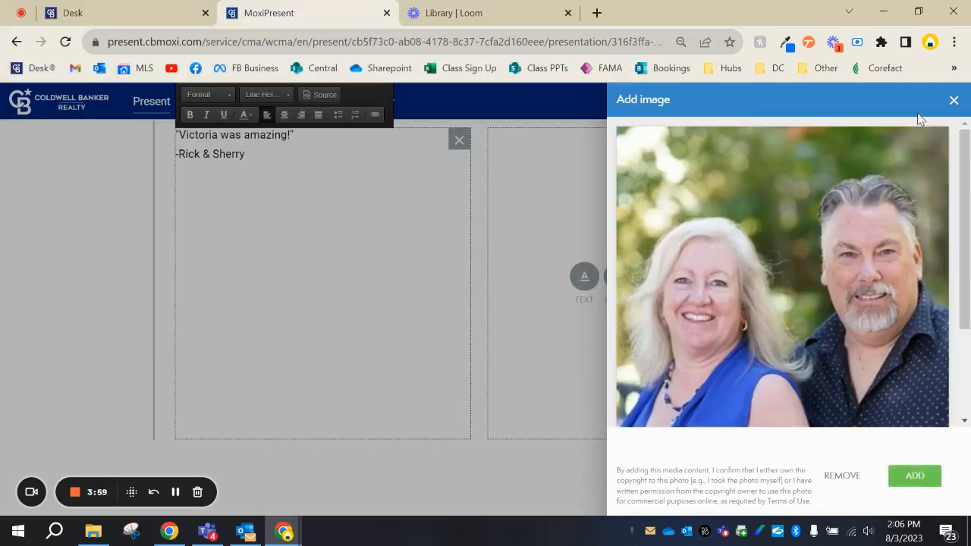
pyautogui.click(929, 478)
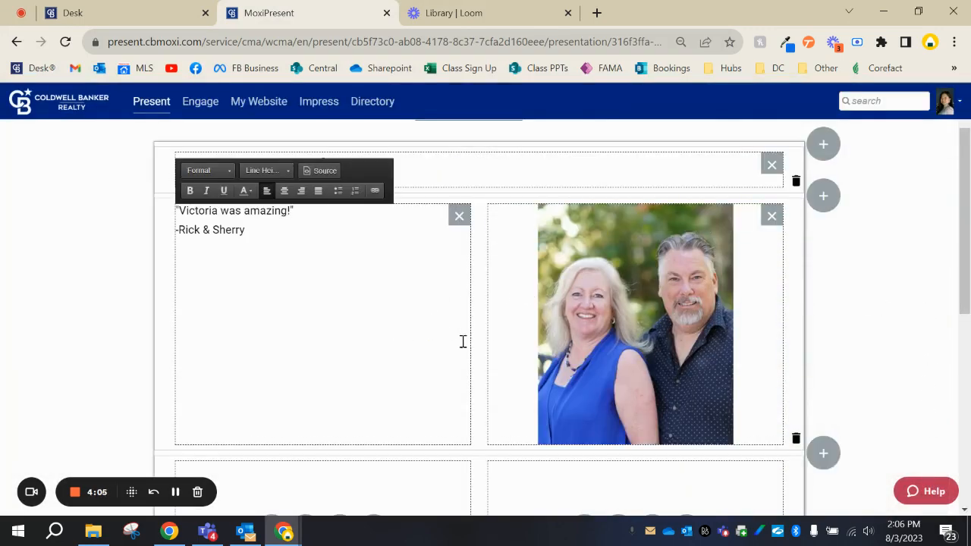
# - Upload the JPG of the woman in a tan hat from Downloads and add it to the box beneath the couple's photo
pyautogui.moveTo(692, 345)
pyautogui.scroll(-1, 64, 307)
pyautogui.scroll(-1, 76, 311)
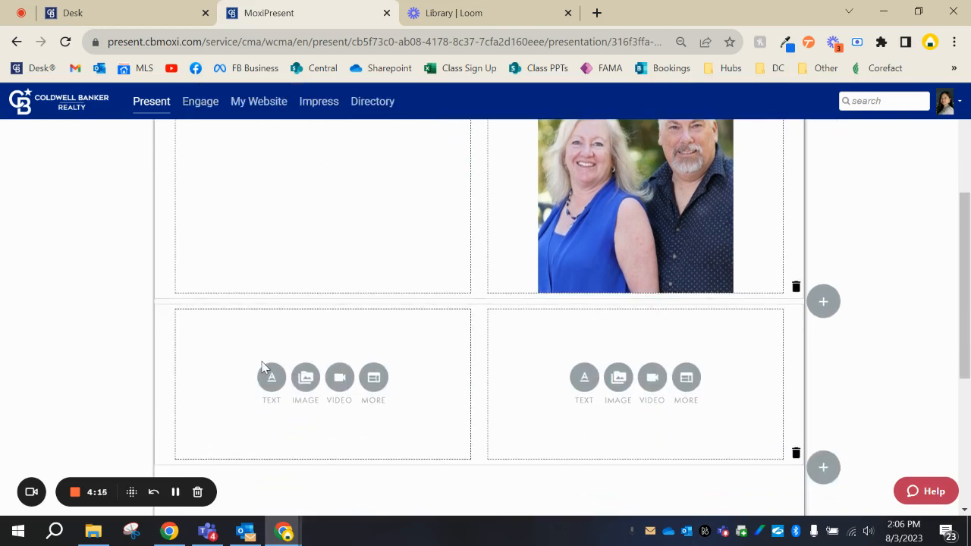
pyautogui.click(618, 377)
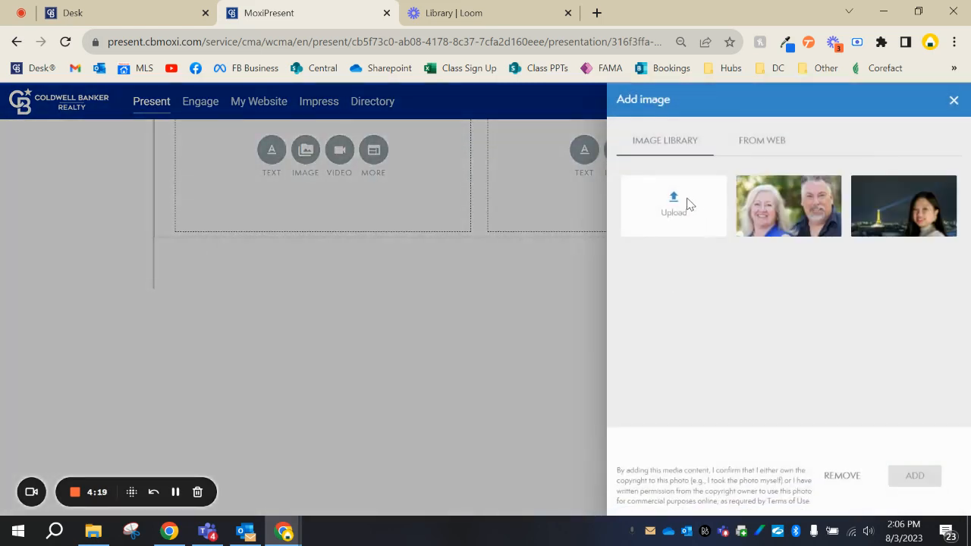
pyautogui.click(675, 204)
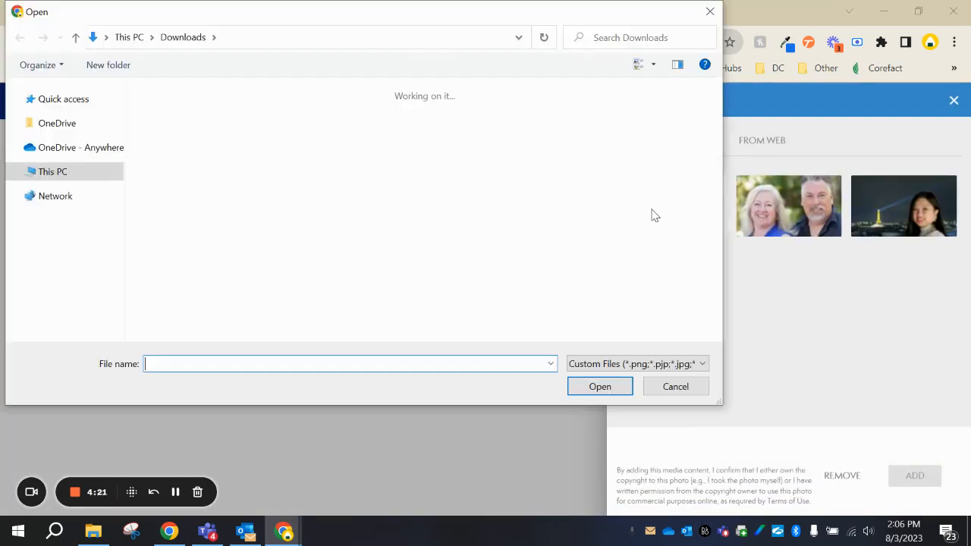
pyautogui.click(203, 180)
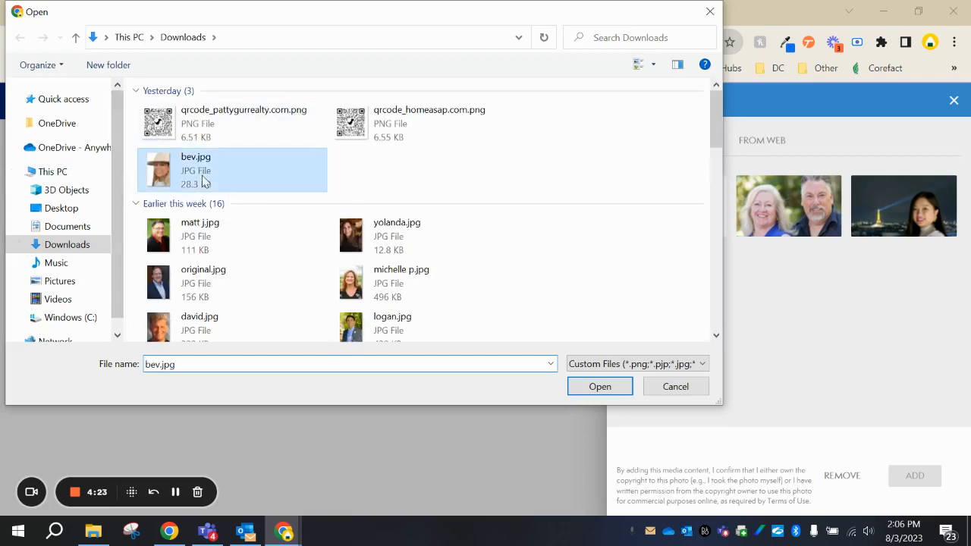
pyautogui.click(573, 389)
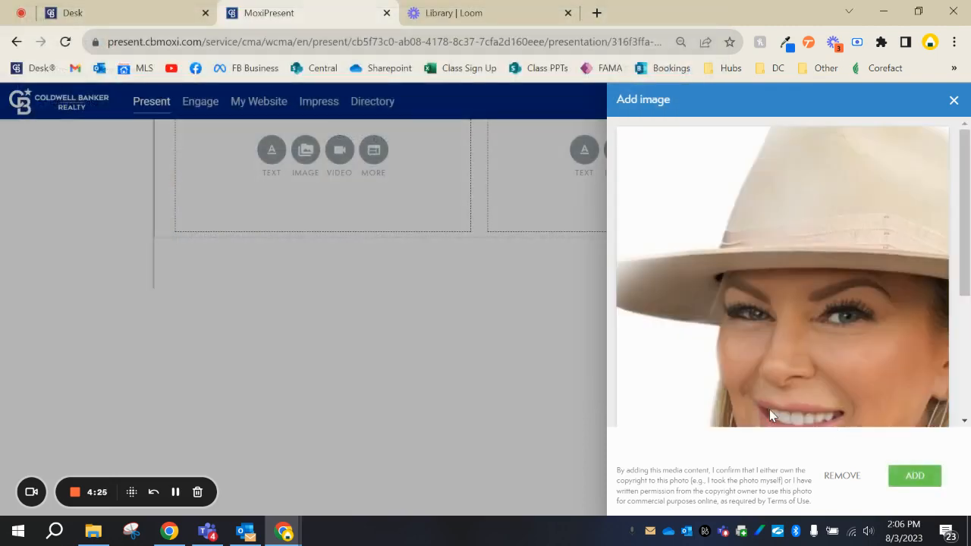
pyautogui.click(916, 475)
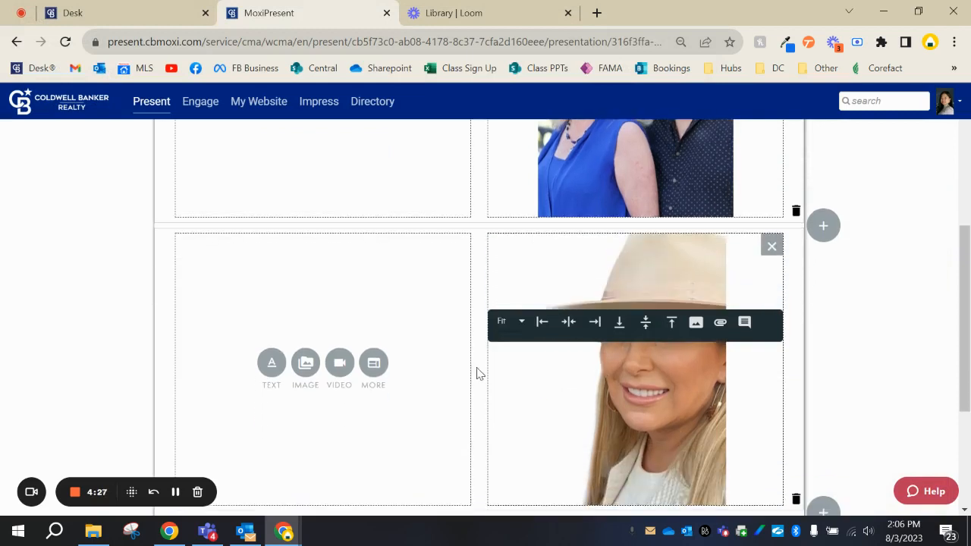
# - Add a text block beside the hat photo with a quote calling the agent very helpful, signed with the client's first name
pyautogui.click(271, 364)
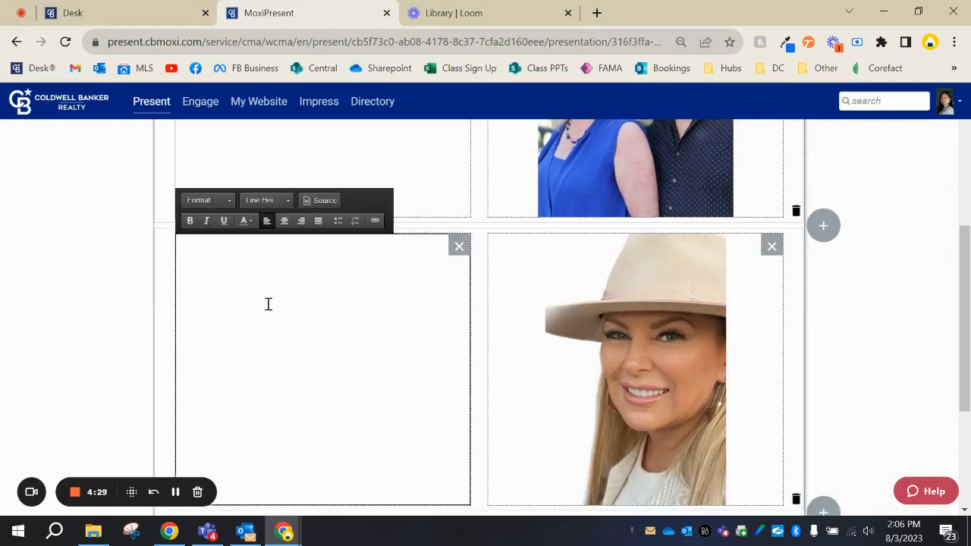
pyautogui.write('"Victoria was very helpful!')
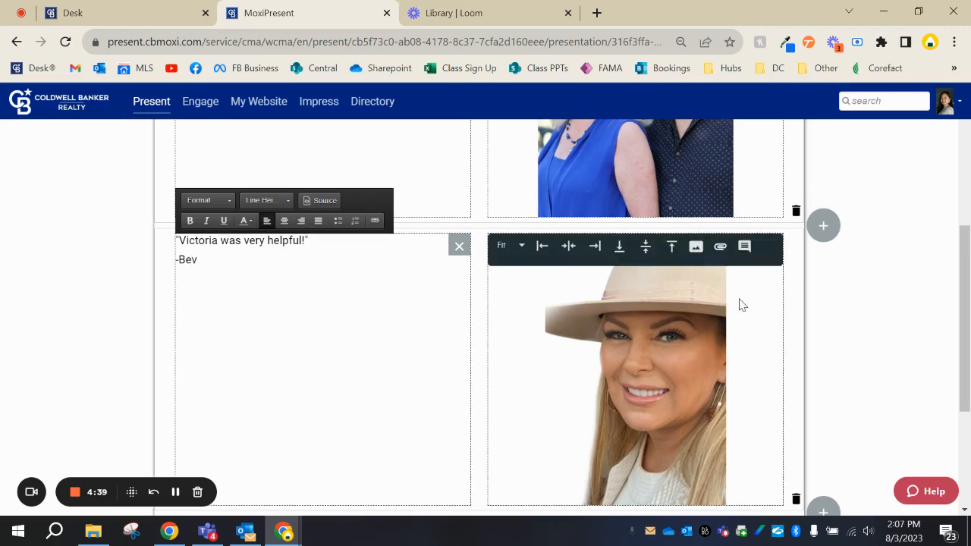
# - Save the custom page to My Pages under the name "Testimonials" and close the page editor
pyautogui.scroll(3, 738, 304)
pyautogui.scroll(1, 893, 304)
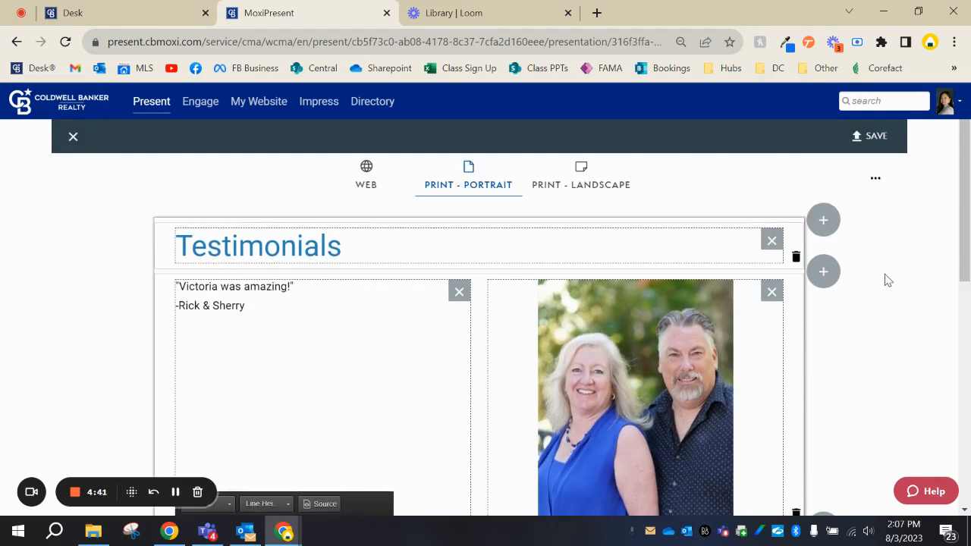
pyautogui.click(868, 141)
pyautogui.click(530, 203)
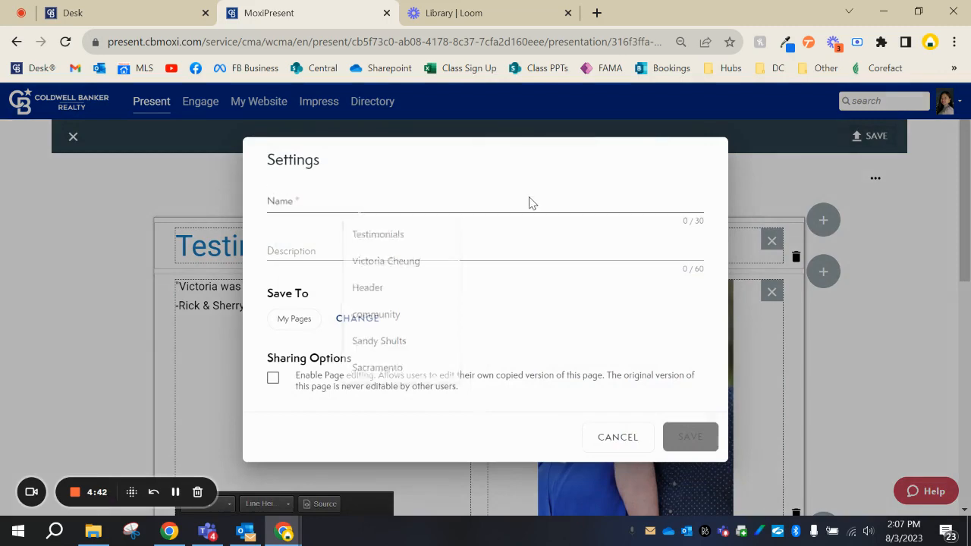
pyautogui.write('Test')
pyautogui.click(444, 231)
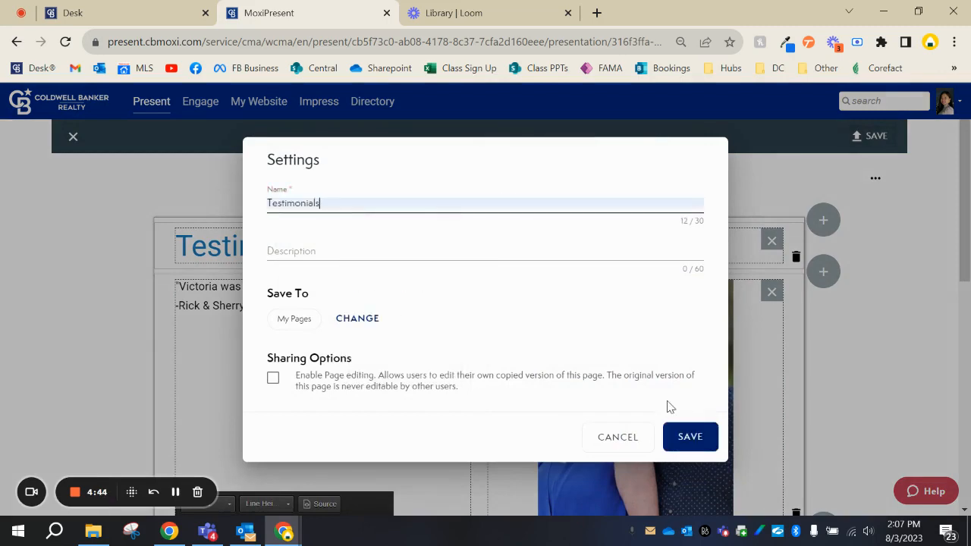
pyautogui.click(690, 436)
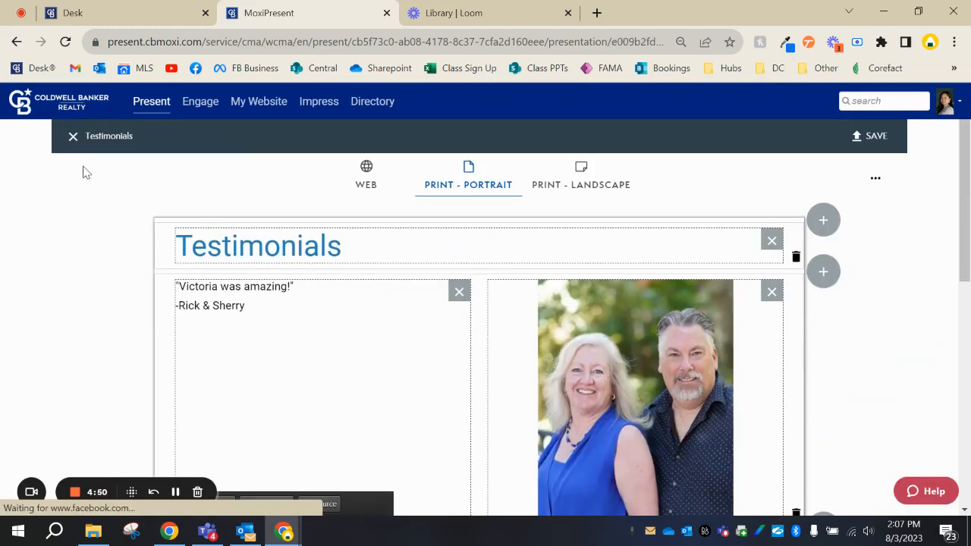
pyautogui.click(73, 138)
# - Examine the Testimonials page in the portrait print preview, from the heading down to the second testimonial and photo
pyautogui.scroll(-5, 511, 223)
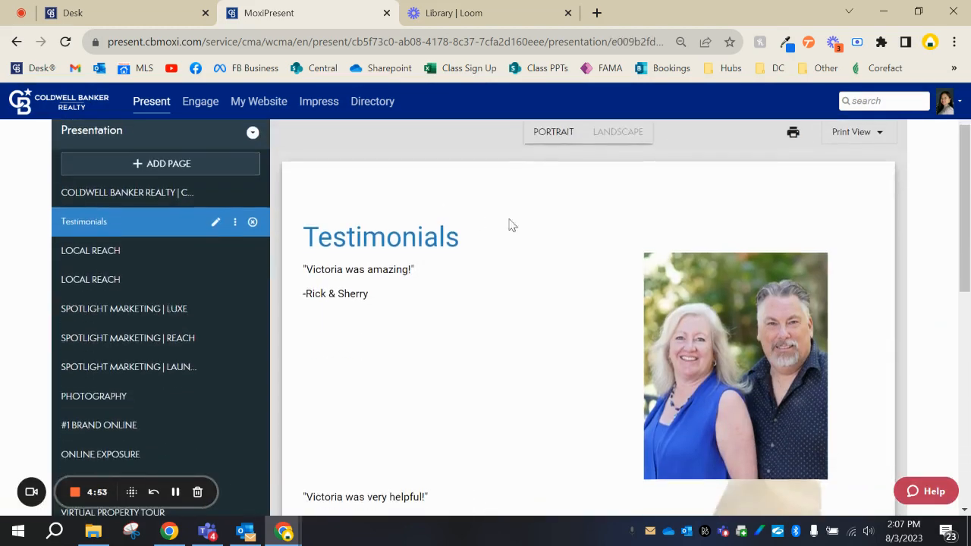
pyautogui.scroll(5, 695, 253)
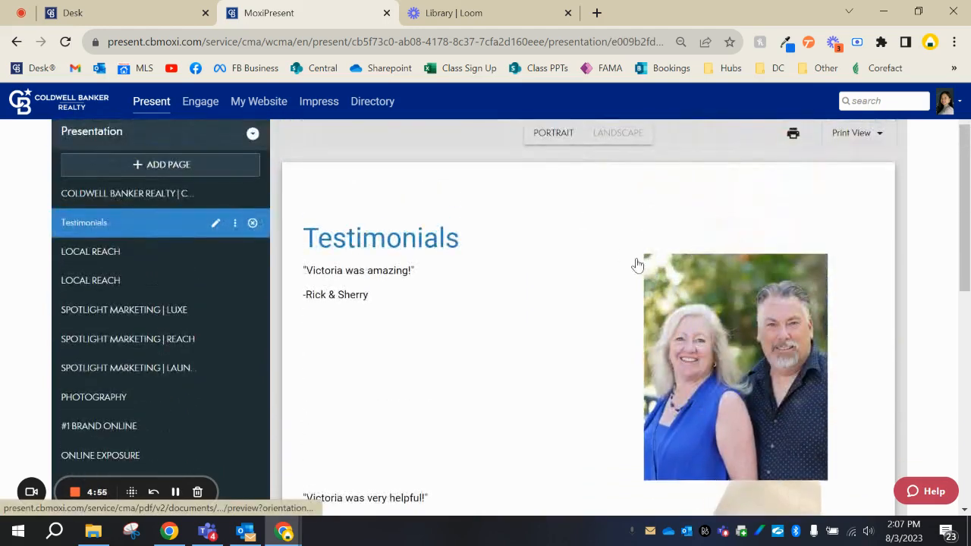
pyautogui.scroll(-1, 782, 302)
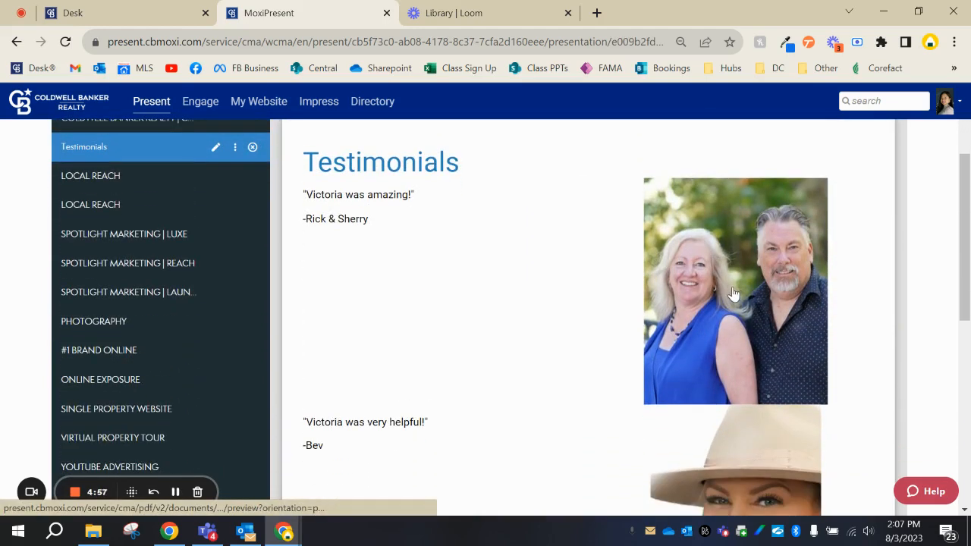
pyautogui.scroll(-3, 713, 345)
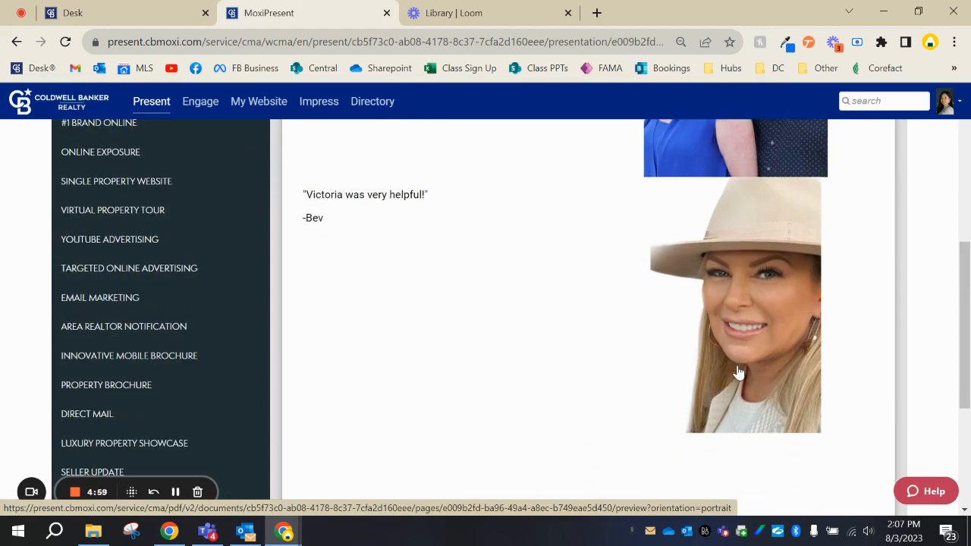
pyautogui.scroll(3, 740, 371)
pyautogui.scroll(2, 736, 341)
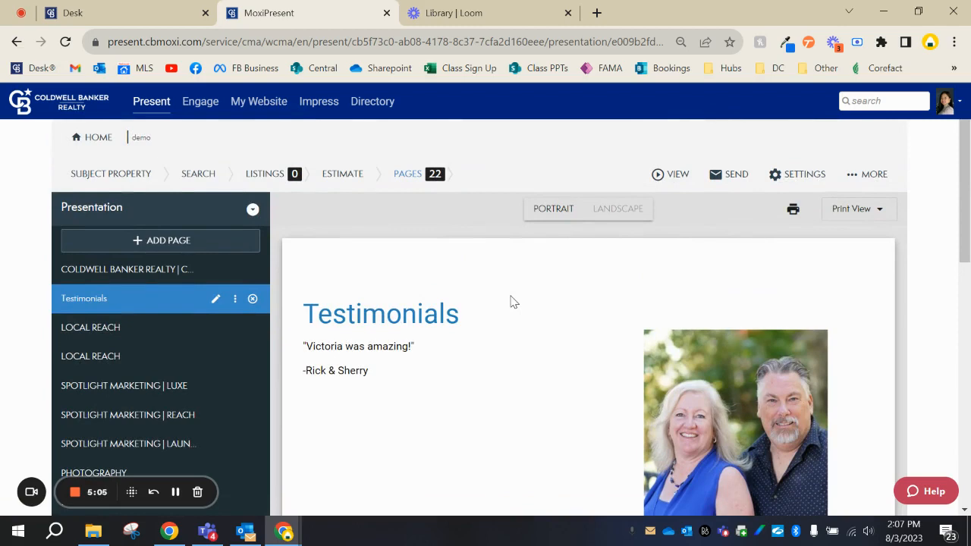
pyautogui.scroll(-10, 535, 327)
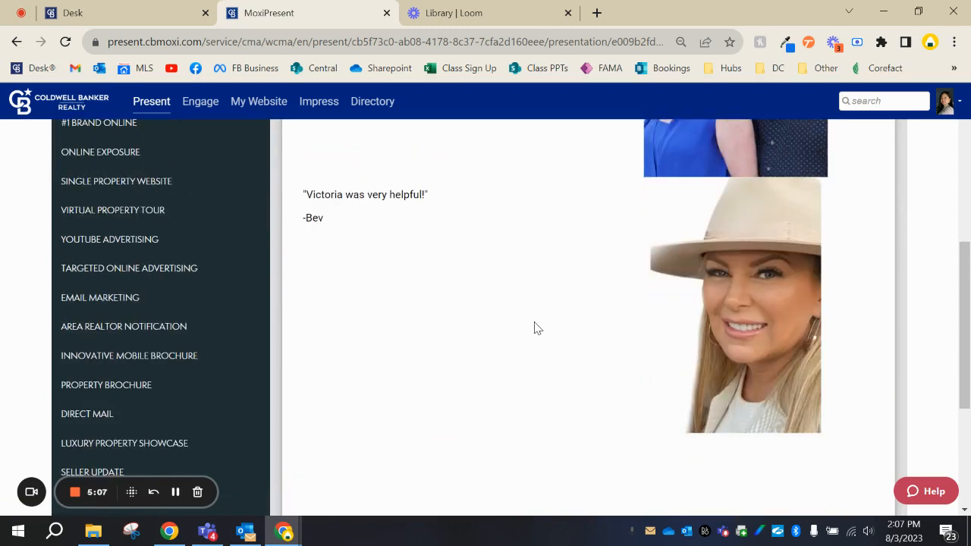
pyautogui.scroll(10, 536, 326)
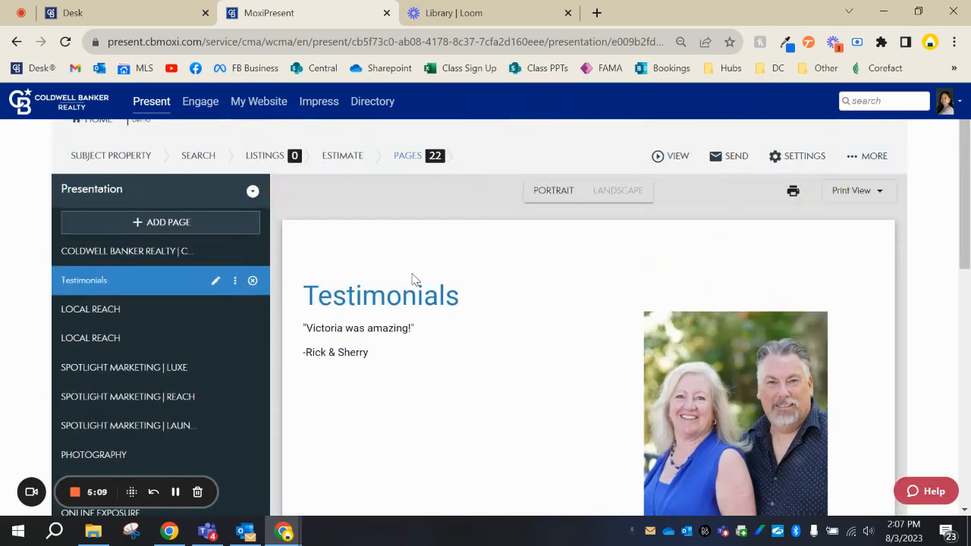
# - Reopen the Testimonials page for editing and fill its Web version by copying the Print - Portrait version
pyautogui.click(217, 284)
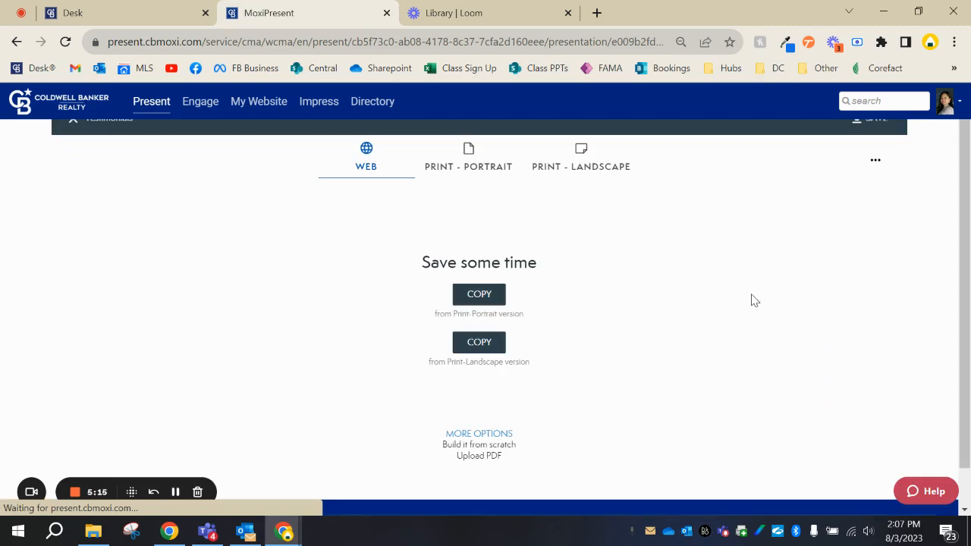
pyautogui.click(485, 297)
pyautogui.scroll(-3, 644, 288)
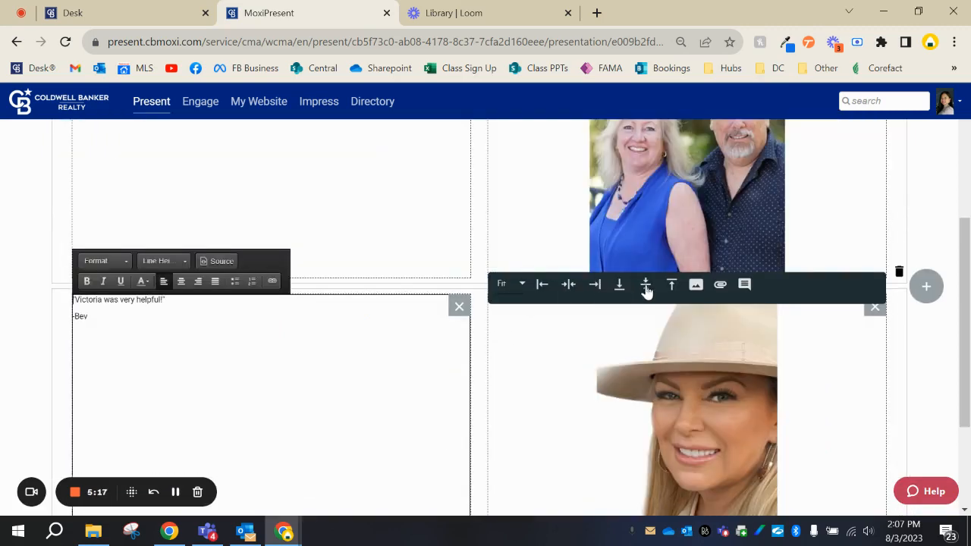
pyautogui.scroll(-2, 523, 307)
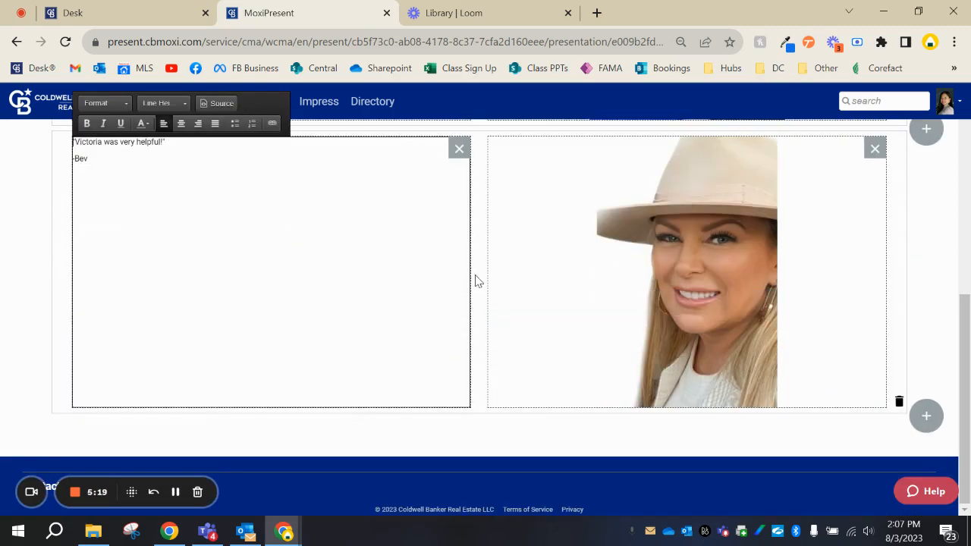
pyautogui.scroll(1, 486, 283)
pyautogui.scroll(3, 491, 285)
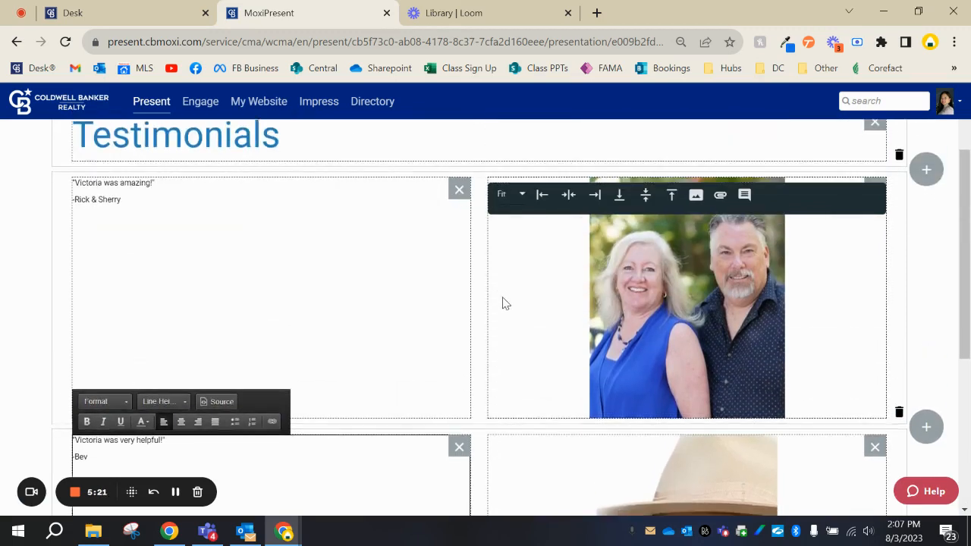
# - Replace the hat photo in the Web version's second testimonial with the uploaded image paris.png from the Downloads folder
pyautogui.scroll(-4, 503, 302)
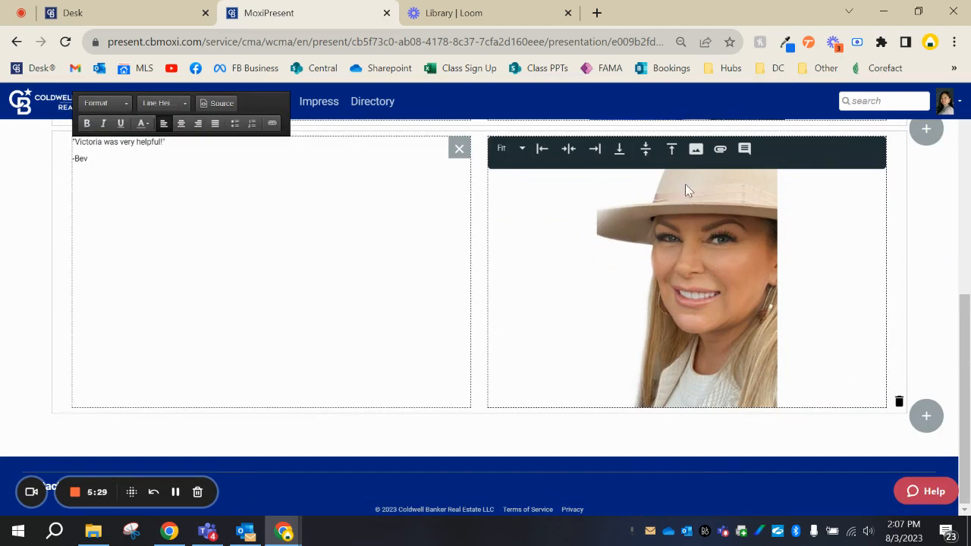
pyautogui.click(701, 150)
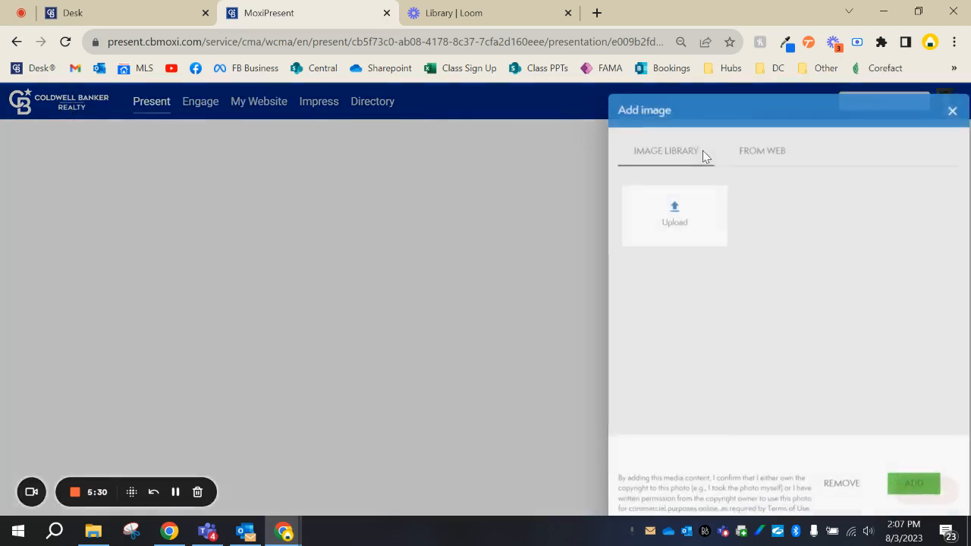
pyautogui.click(677, 205)
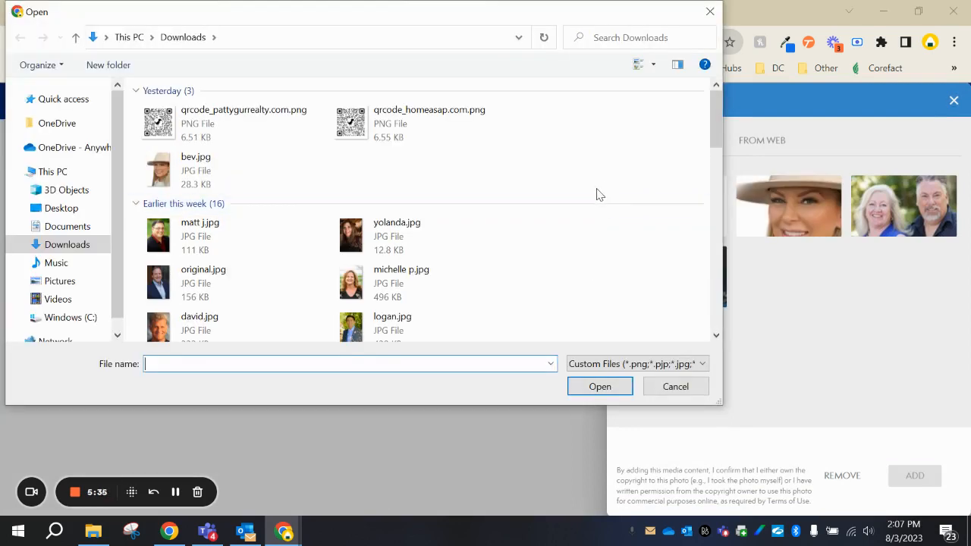
pyautogui.scroll(-2, 596, 194)
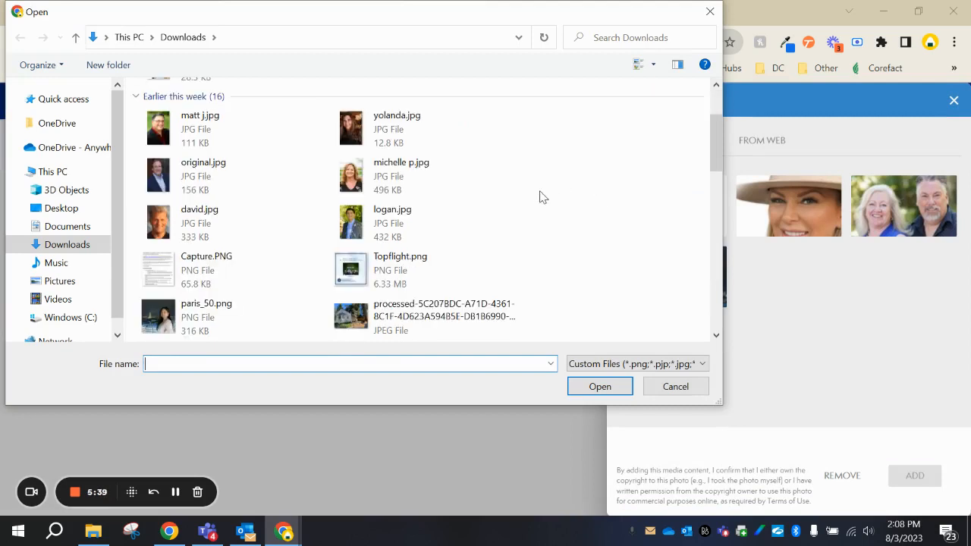
pyautogui.scroll(-2, 459, 241)
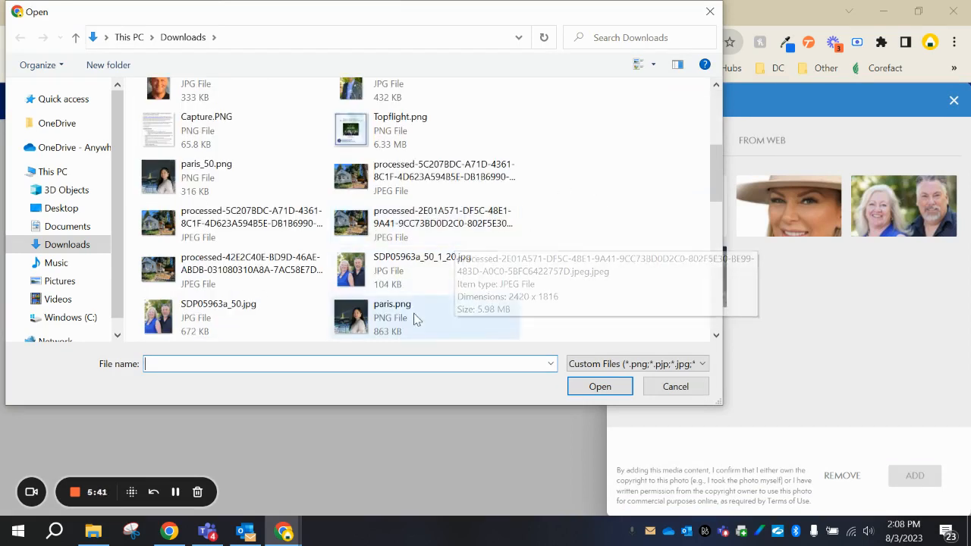
pyautogui.click(391, 308)
pyautogui.click(607, 387)
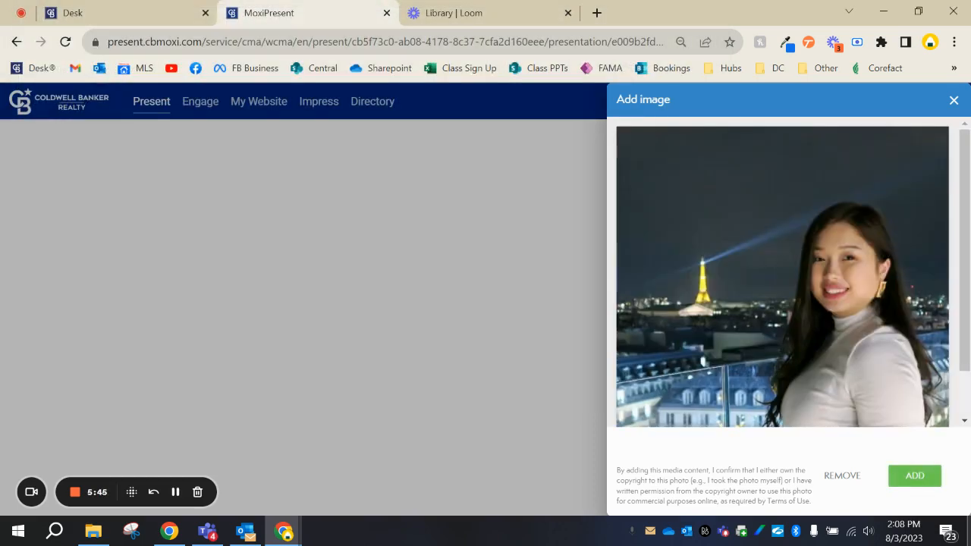
pyautogui.click(912, 476)
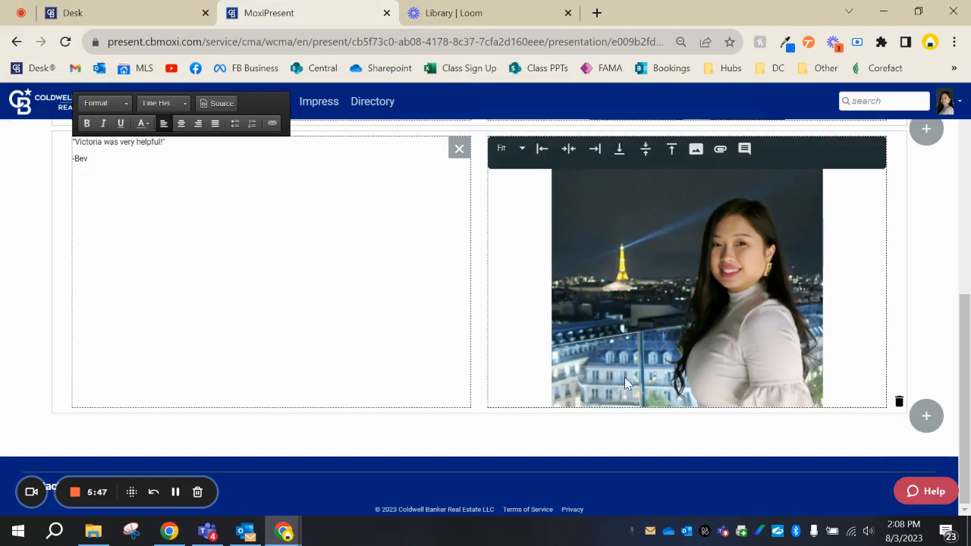
# - Save the Testimonials custom page with its updated Web version and close the page editor
pyautogui.scroll(5, 624, 377)
pyautogui.scroll(2, 624, 377)
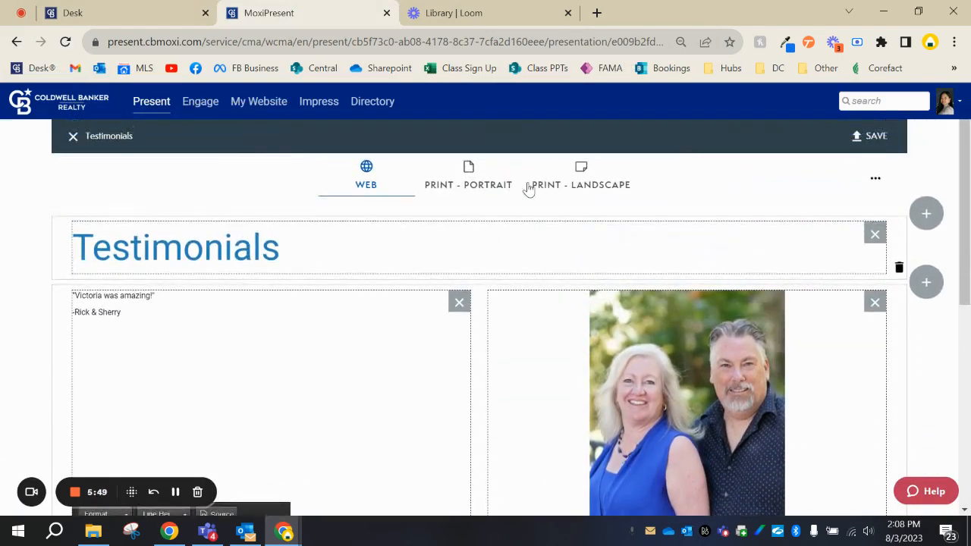
pyautogui.click(866, 143)
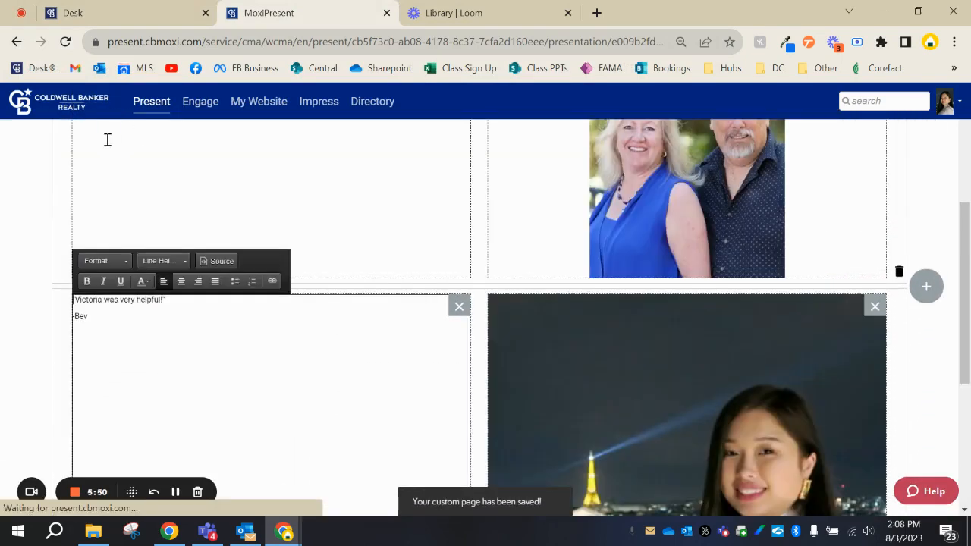
pyautogui.scroll(4, 79, 209)
pyautogui.click(72, 137)
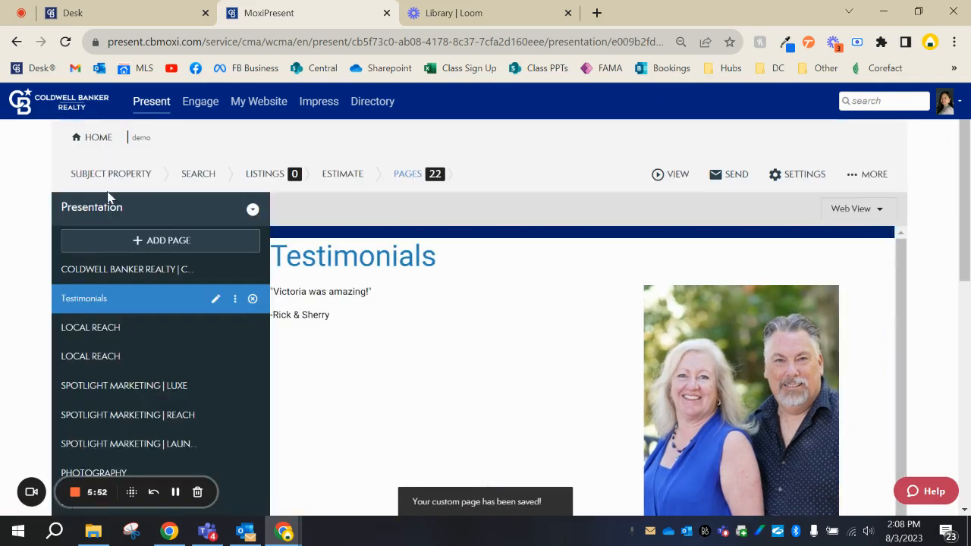
# - Examine the Testimonials page in Web View, from the heading down to the second testimonial's photo and back
pyautogui.scroll(-5, 718, 313)
pyautogui.scroll(-3, 718, 313)
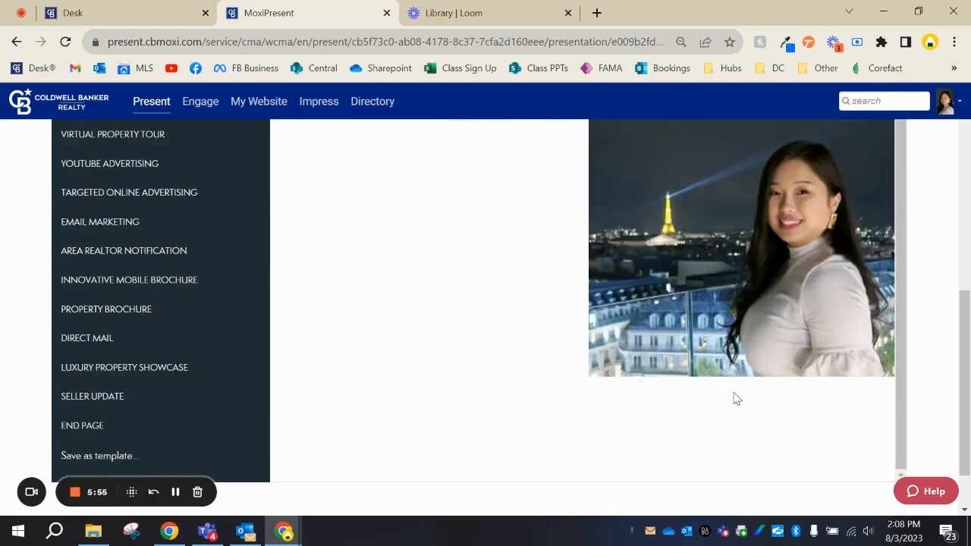
pyautogui.scroll(4, 758, 383)
pyautogui.scroll(3, 711, 381)
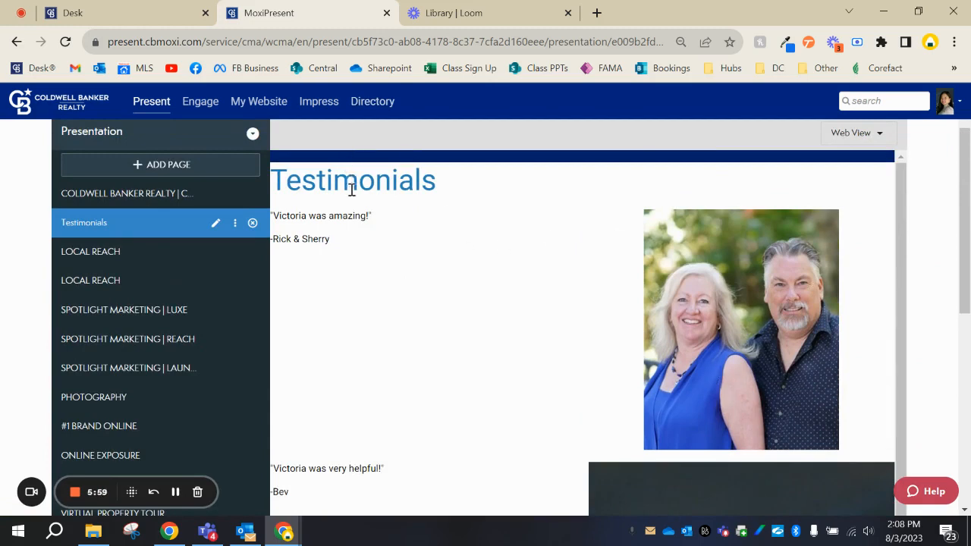
pyautogui.scroll(-1, 383, 381)
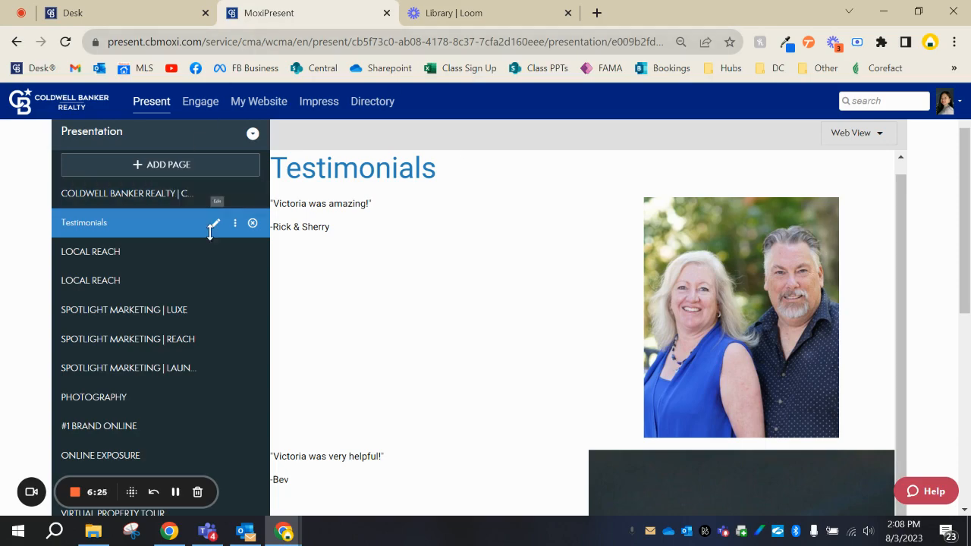
pyautogui.scroll(-10, 786, 288)
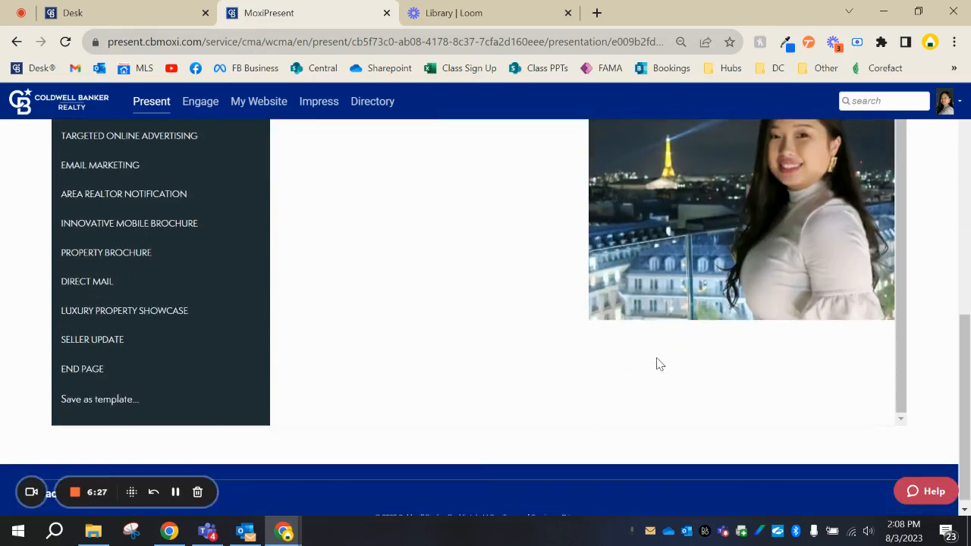
pyautogui.scroll(10, 600, 342)
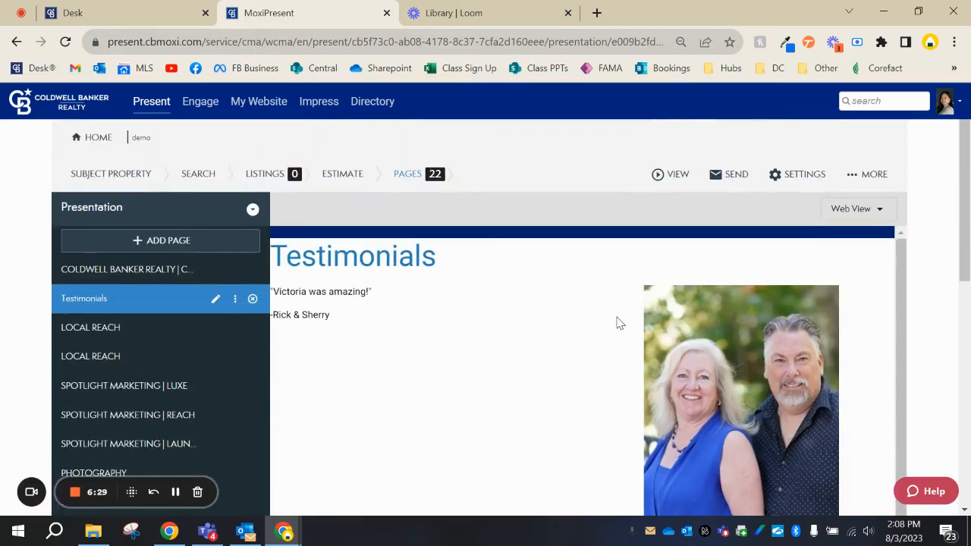